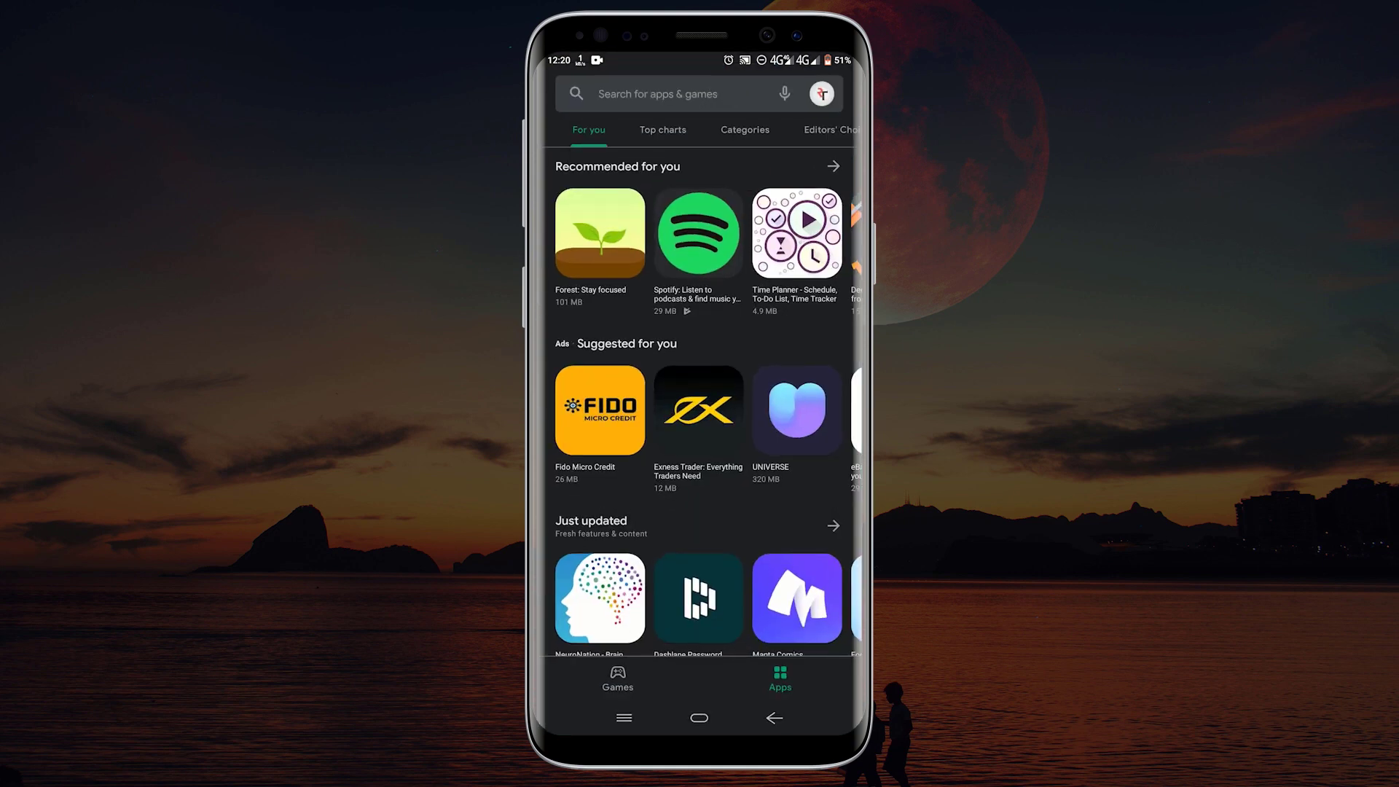
# Search the Play Store for "sweech" and install Sweech - Wifi File Transfer on the phone.
pyautogui.click(658, 94)
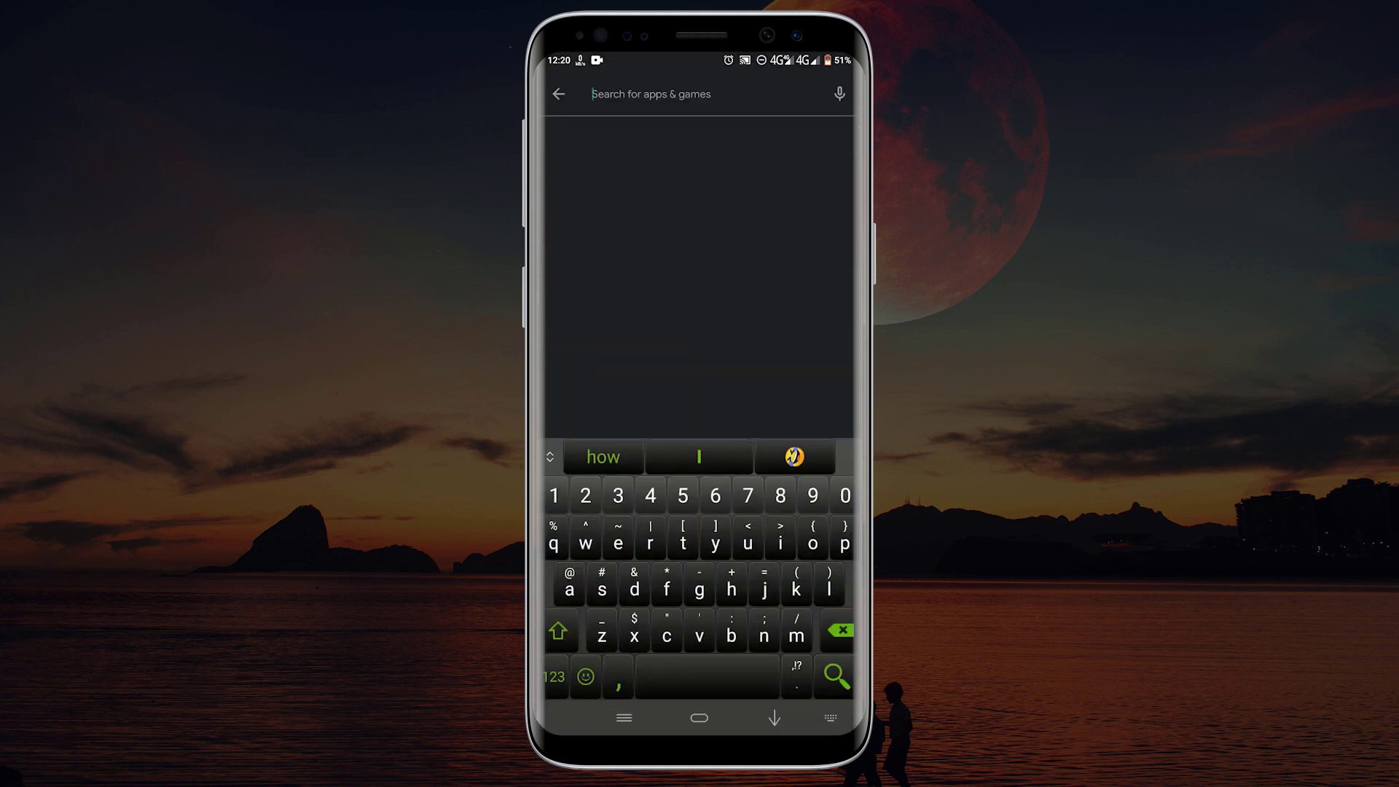
pyautogui.write('sweech')
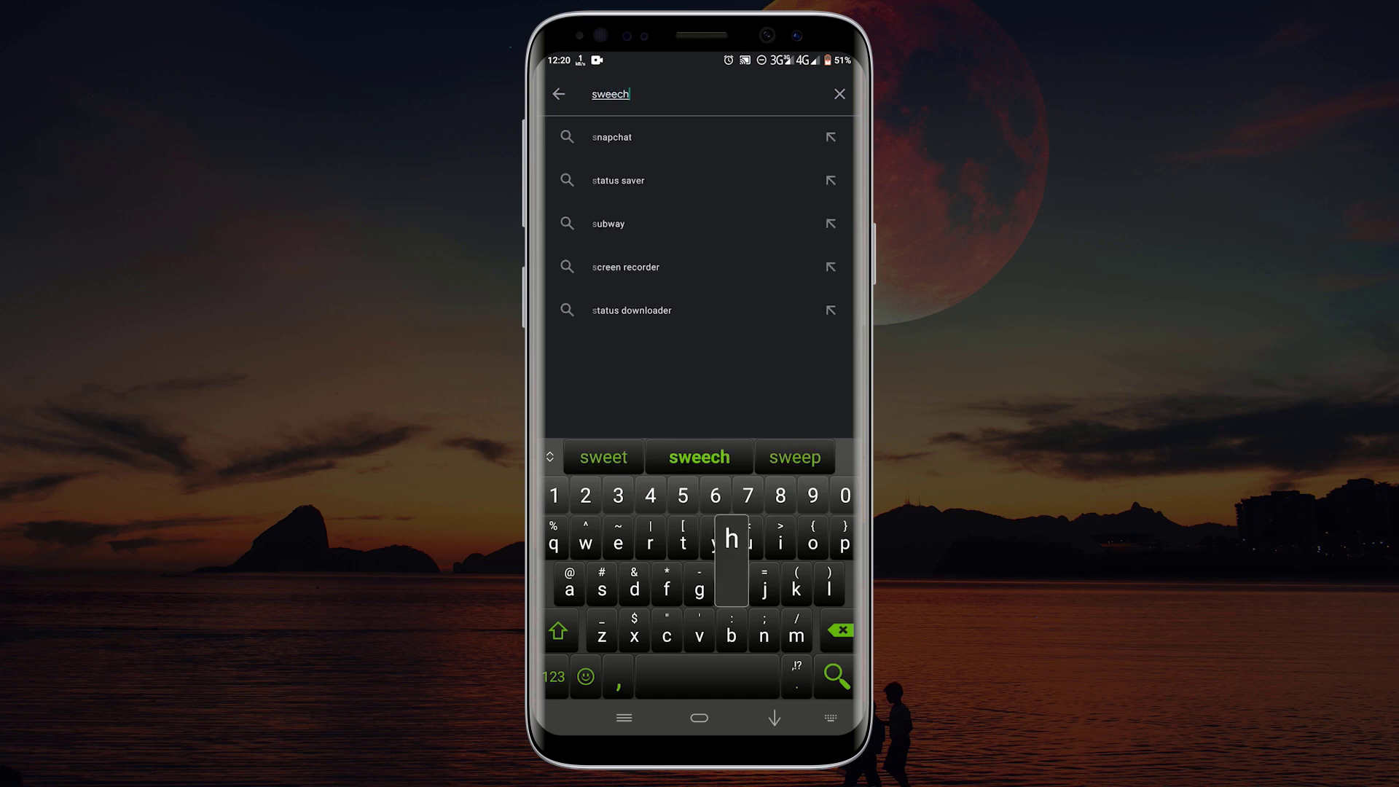
pyautogui.press('Return')
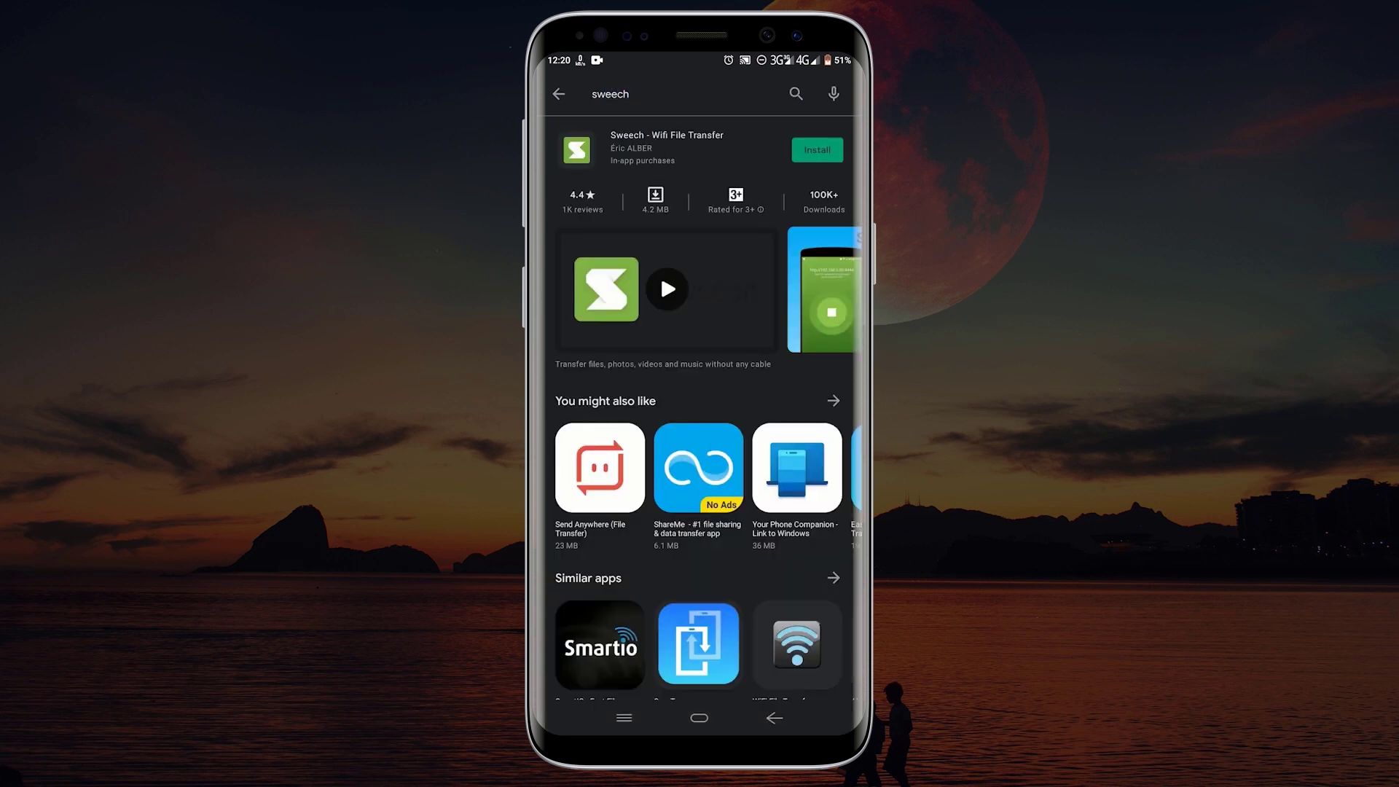
pyautogui.click(817, 149)
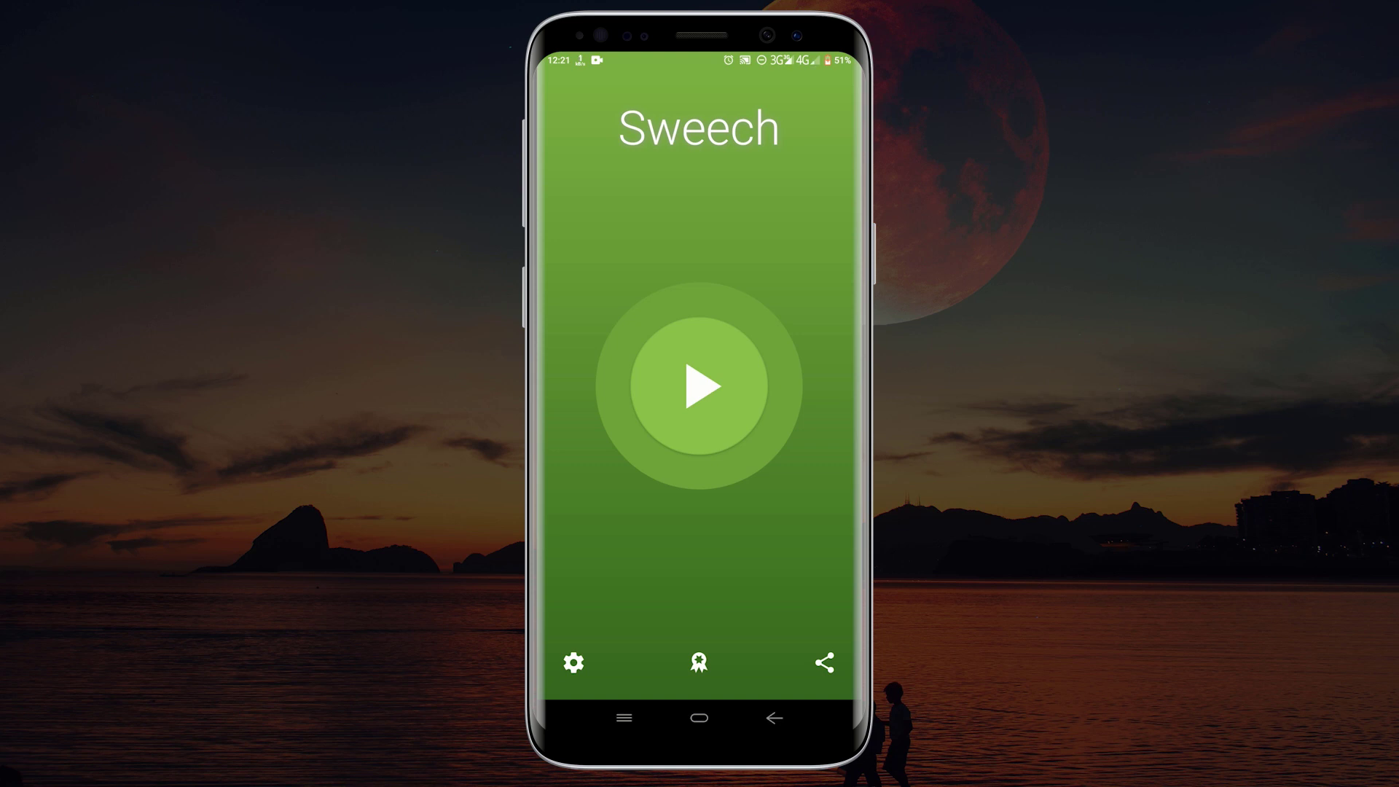
# Open the phone's Wi-Fi settings from the quick settings and turn Wi-Fi on.
pyautogui.moveTo(700, 59); pyautogui.dragTo(700, 306)
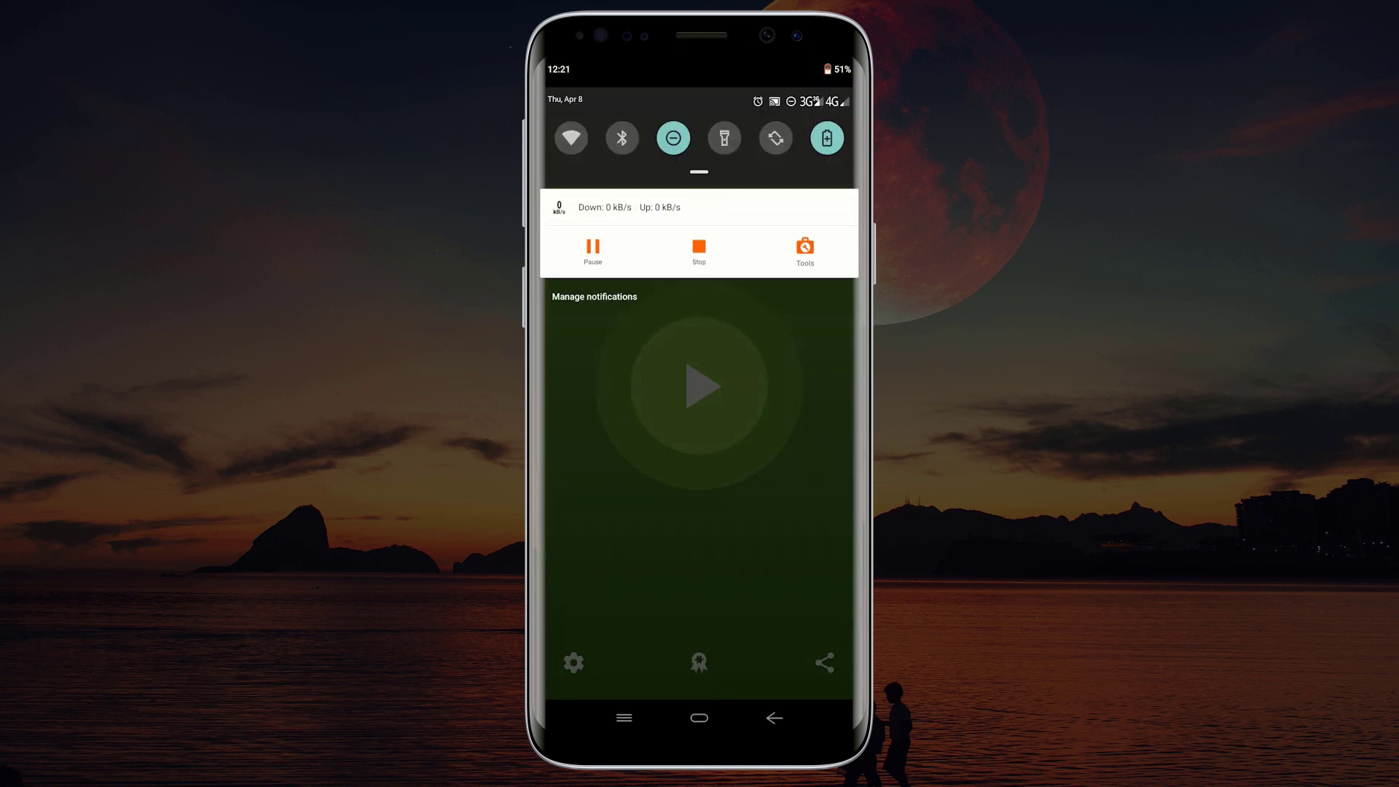
pyautogui.moveTo(700, 175); pyautogui.dragTo(699, 466)
pyautogui.click(595, 179)
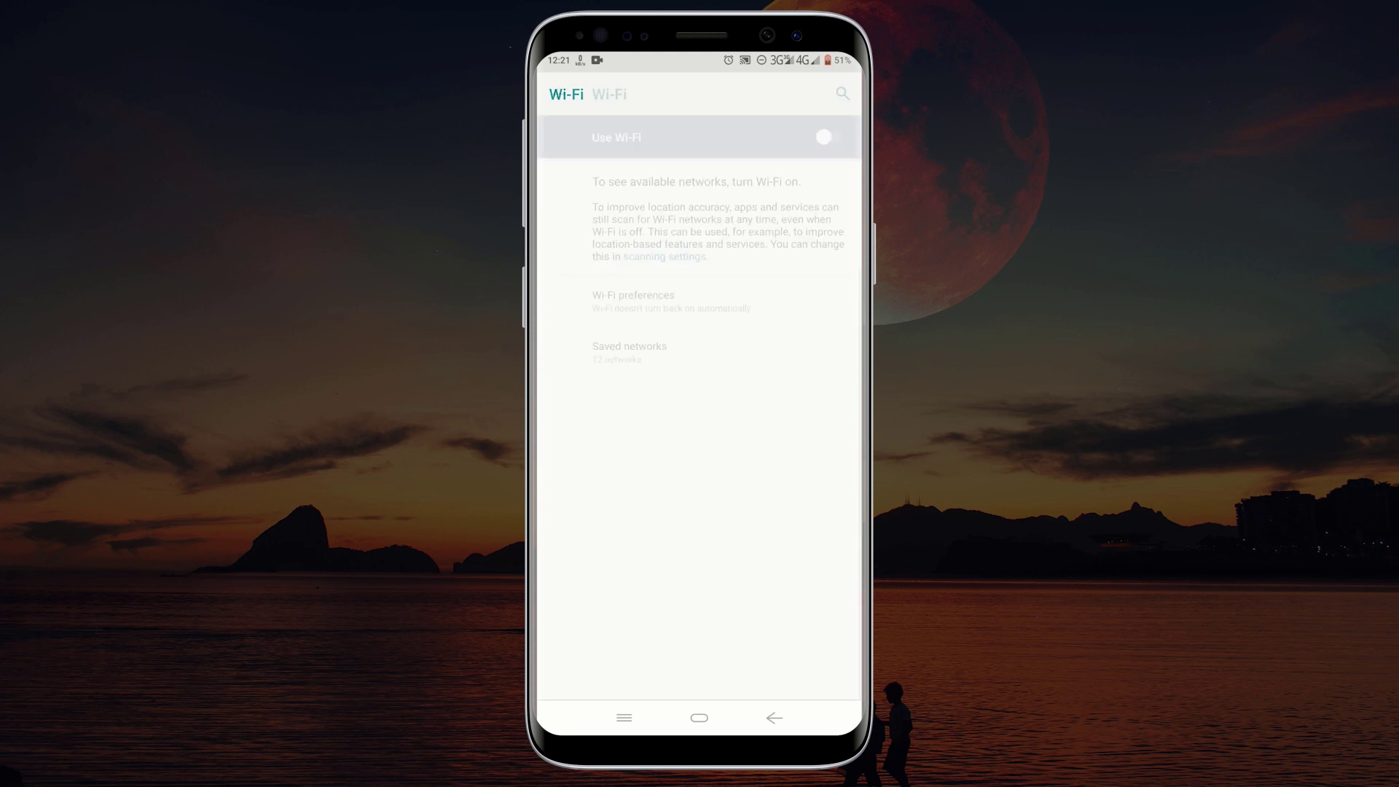
pyautogui.click(828, 137)
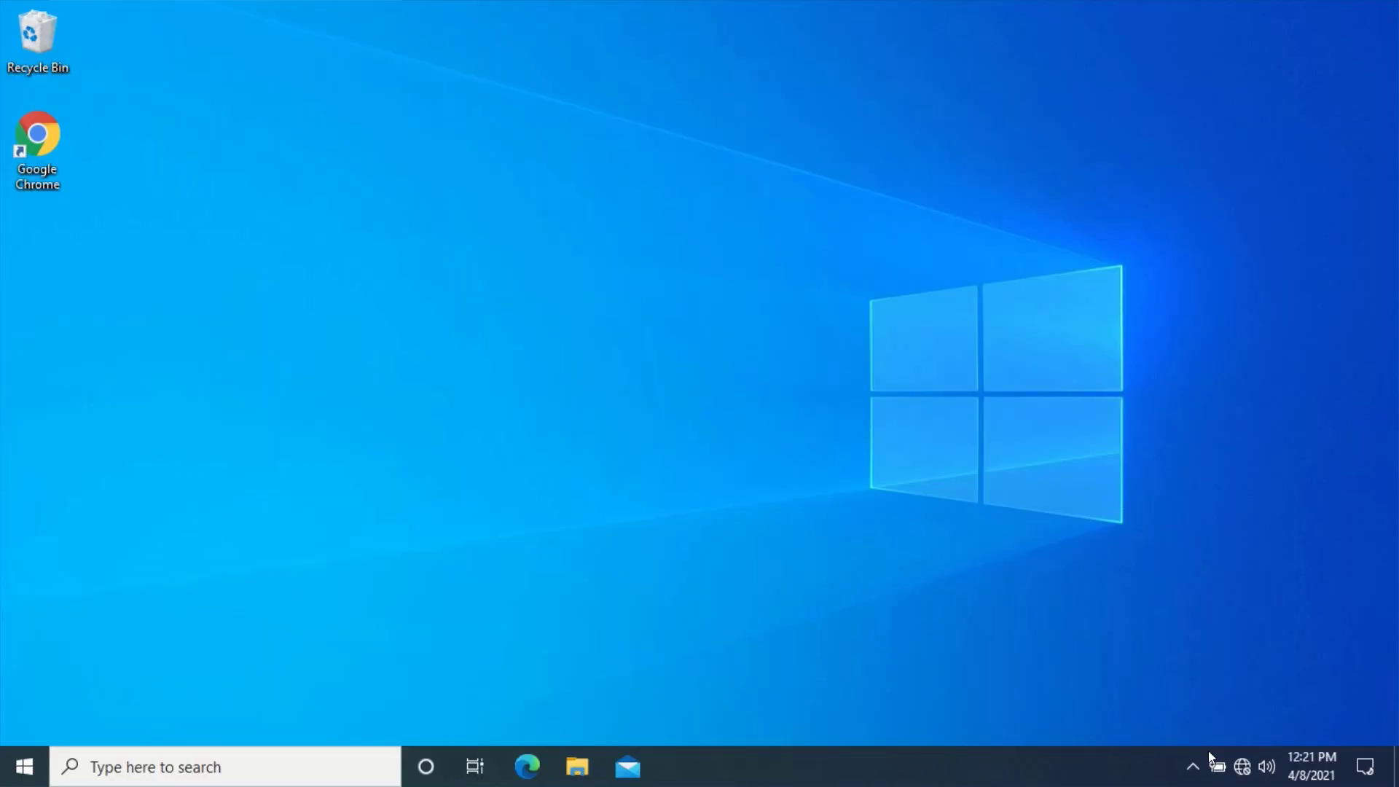
# Connect the Windows PC to the RedTECH Tutorials Wi-Fi network.
pyautogui.click(1245, 769)
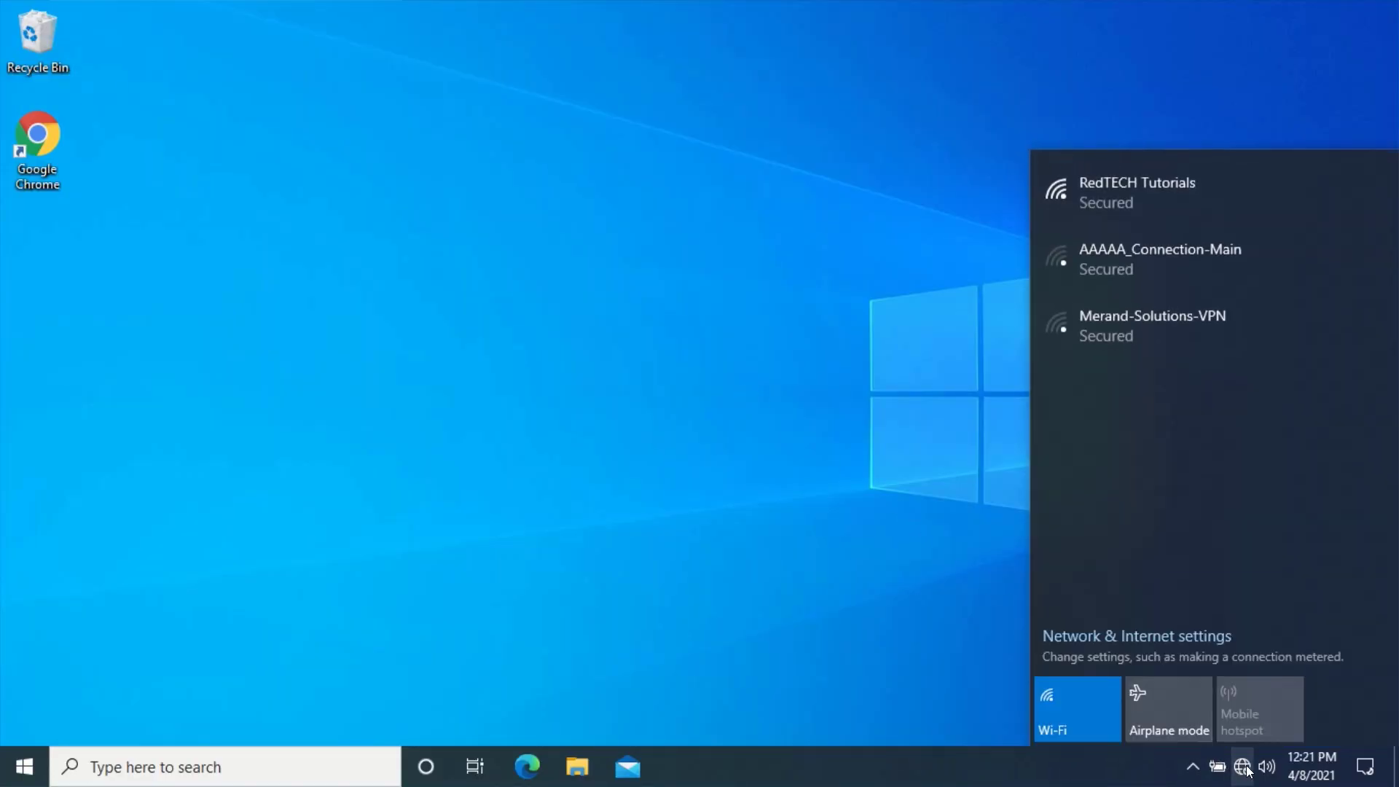
pyautogui.click(1139, 191)
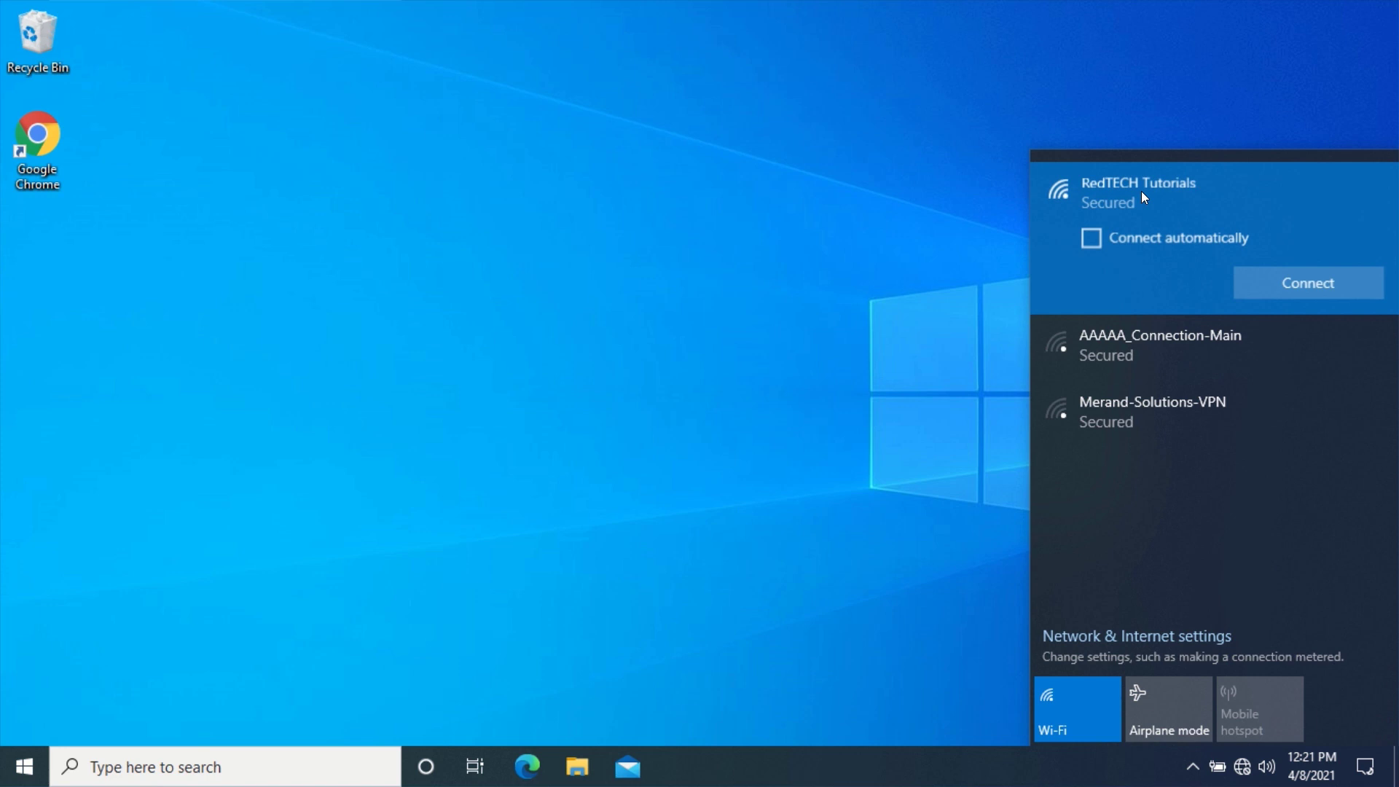
pyautogui.click(1309, 284)
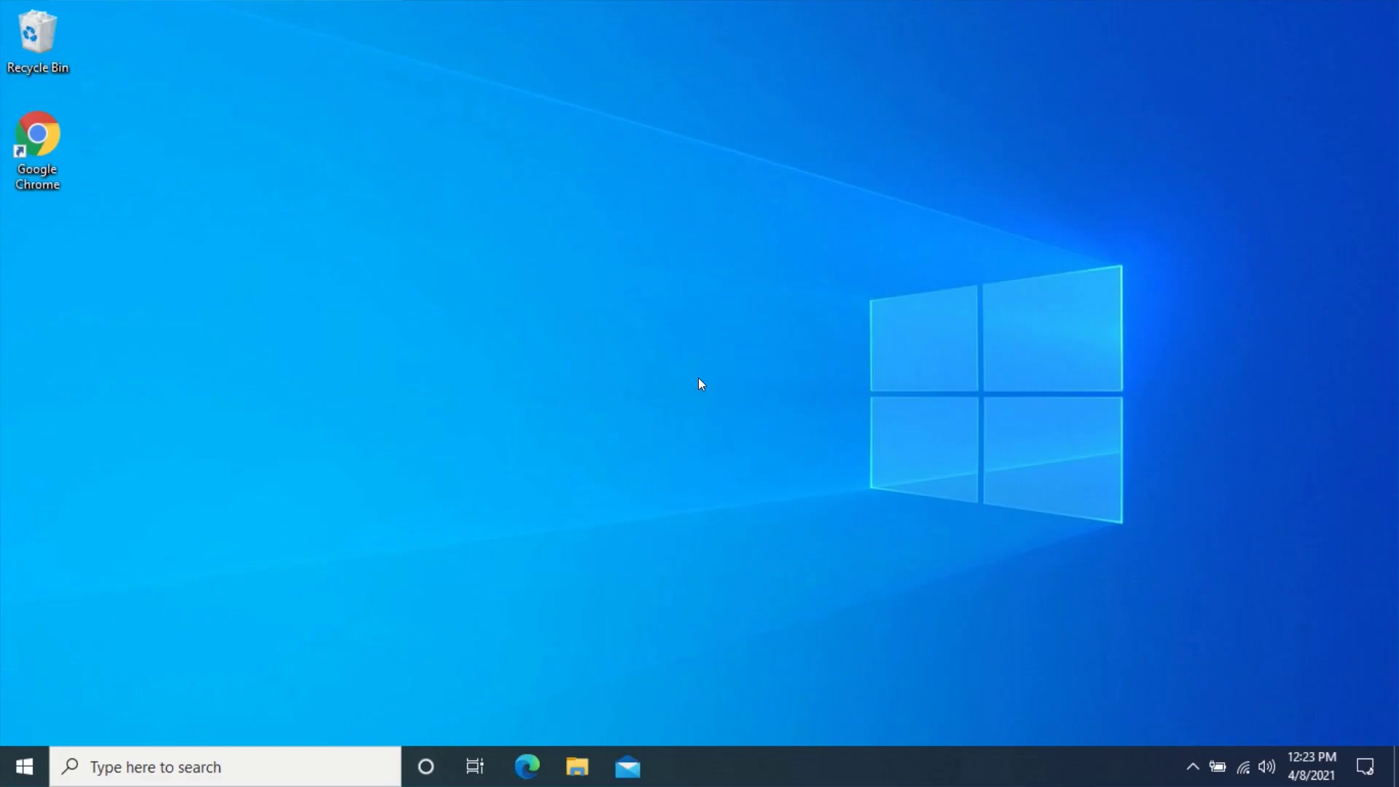
pyautogui.doubleClick(37, 134)
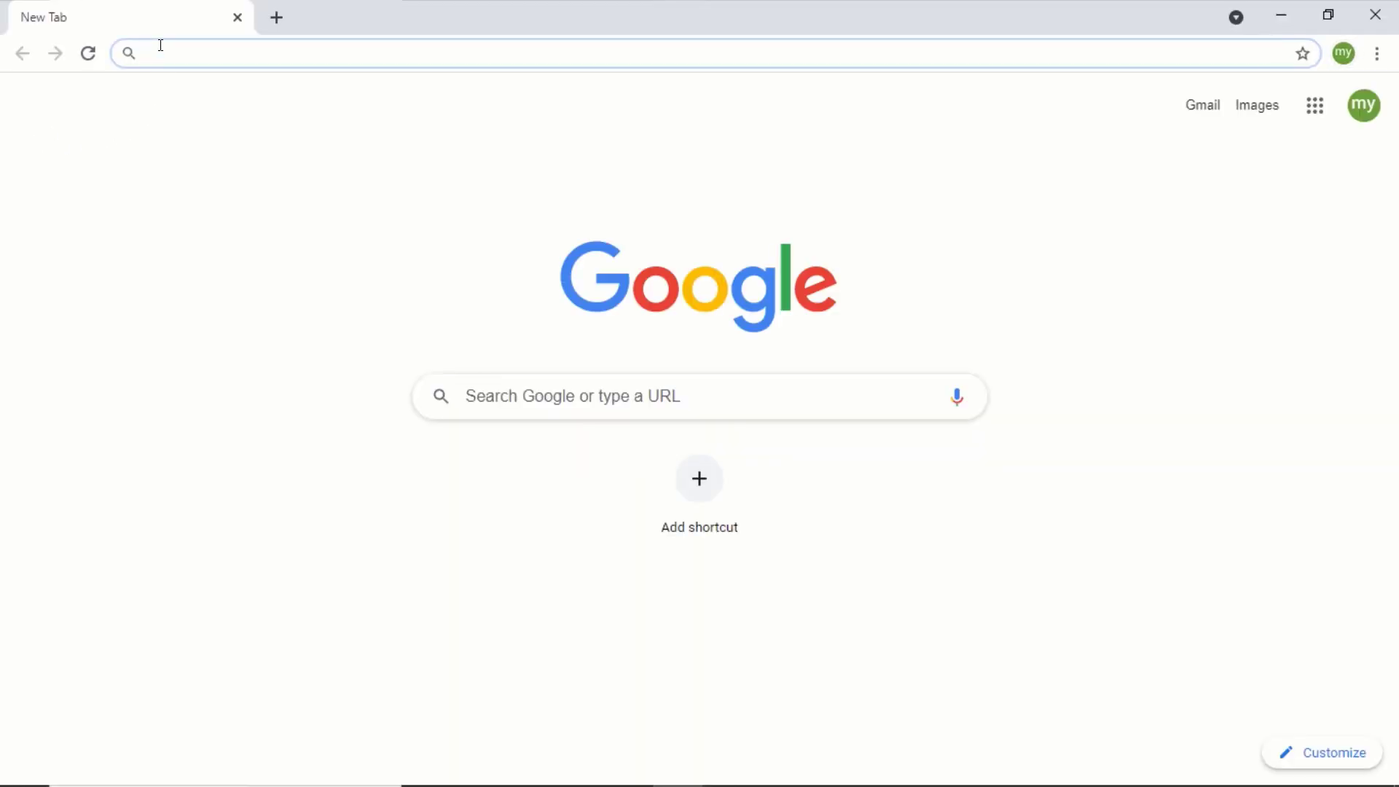
pyautogui.write('h')
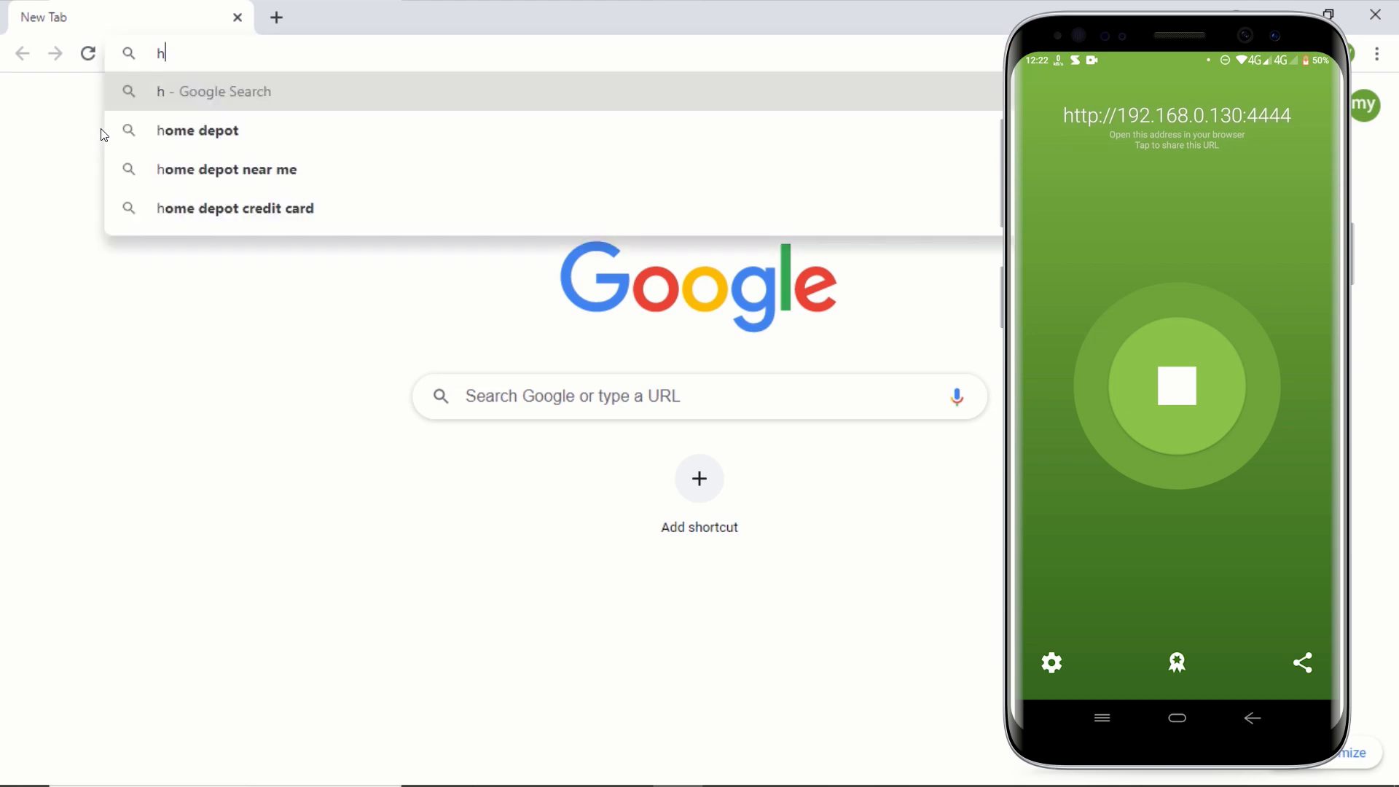
pyautogui.write('ttp://')
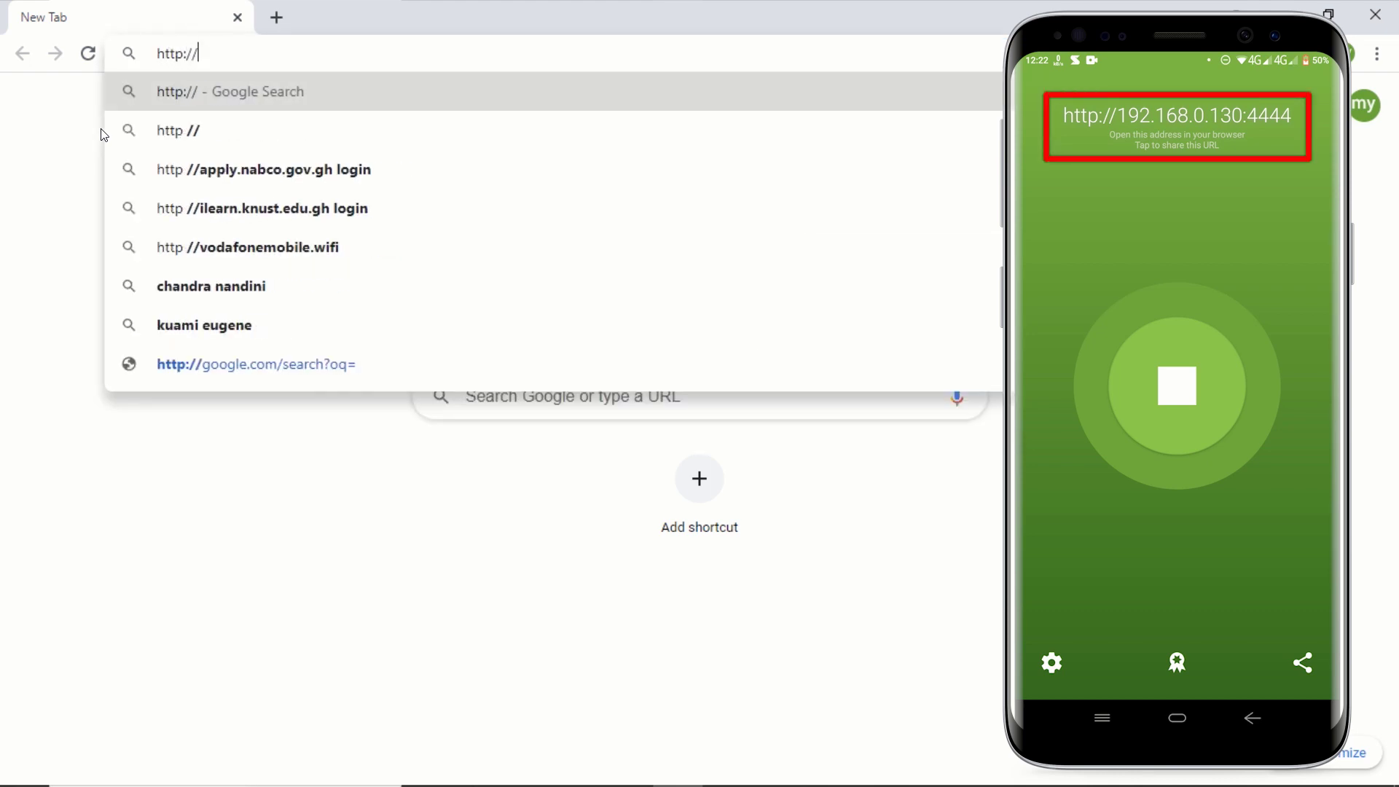
pyautogui.write('192.168.0')
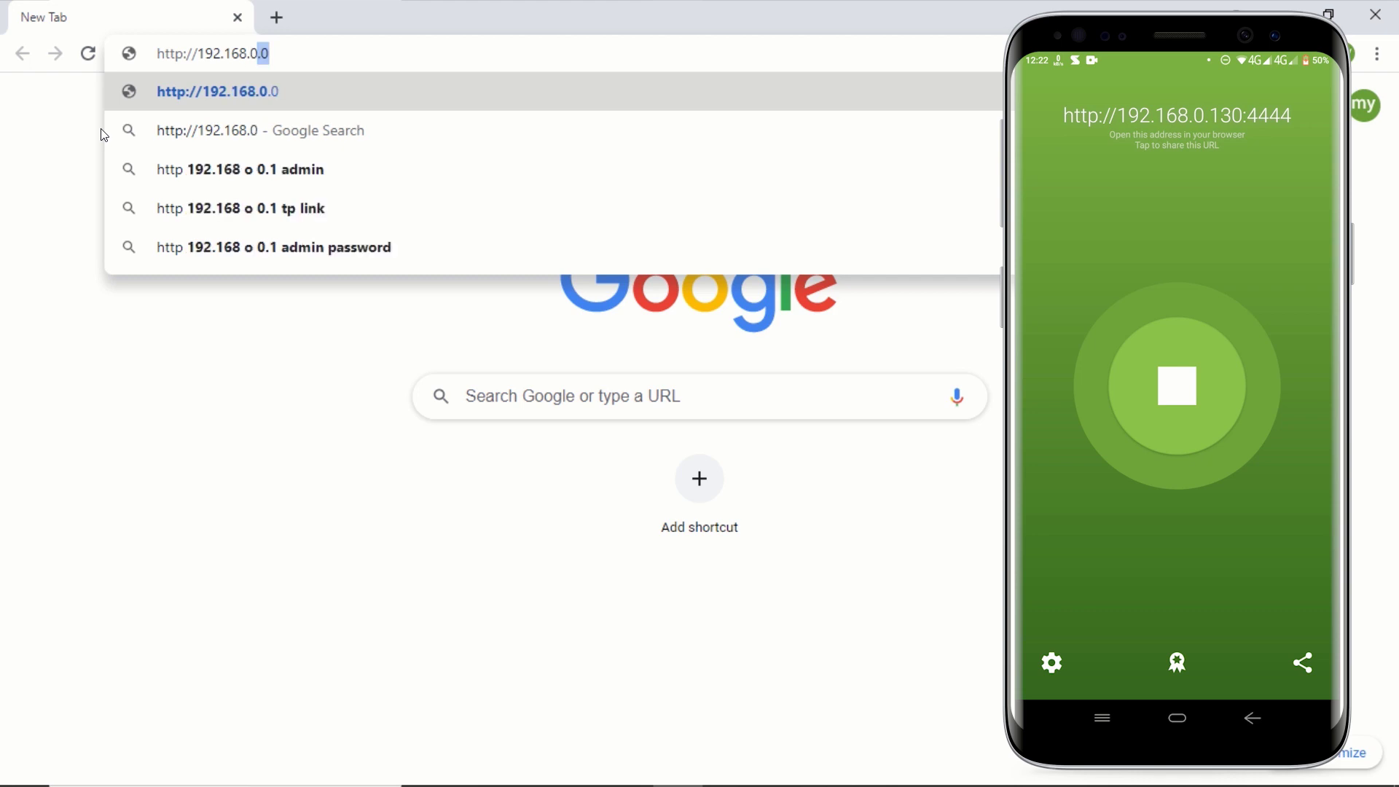
pyautogui.write('.130')
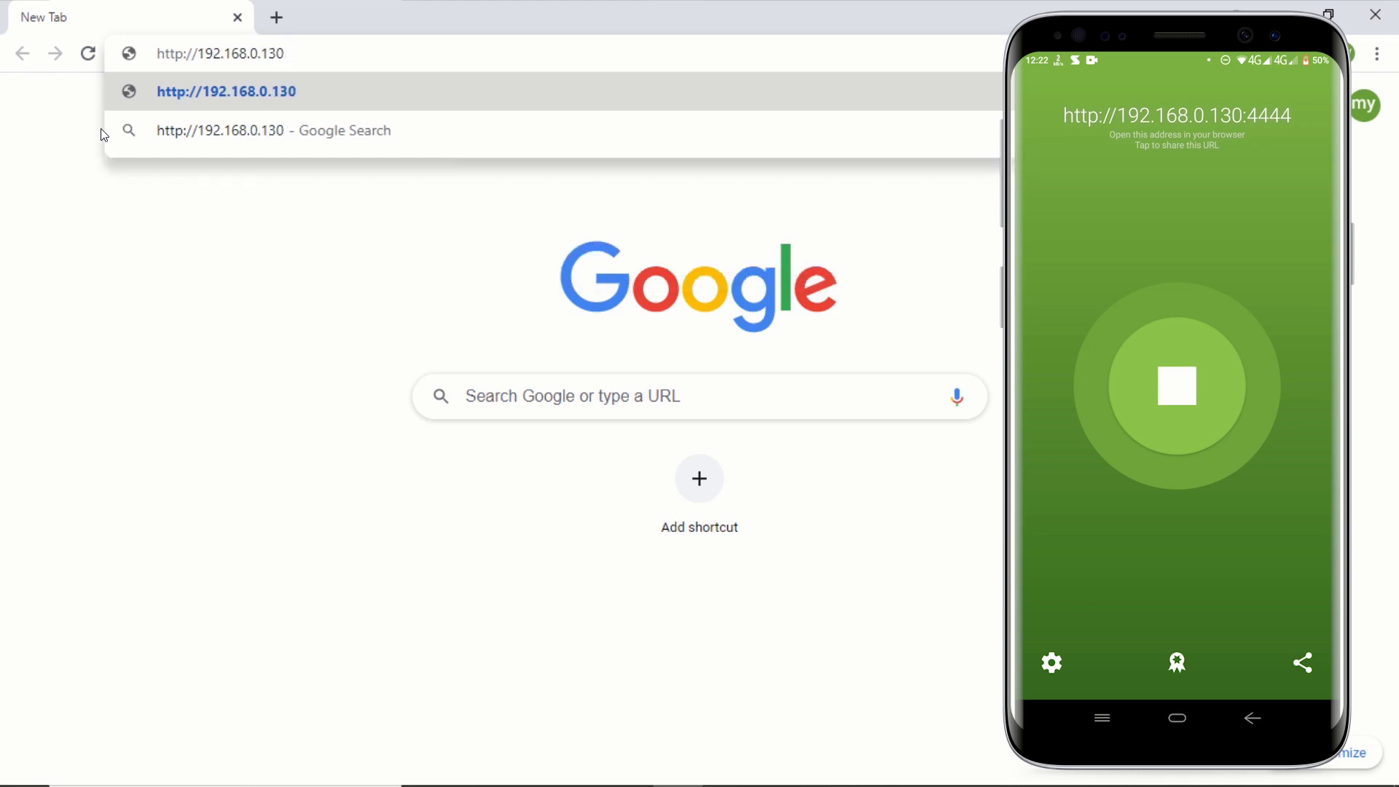
pyautogui.write(':4444')
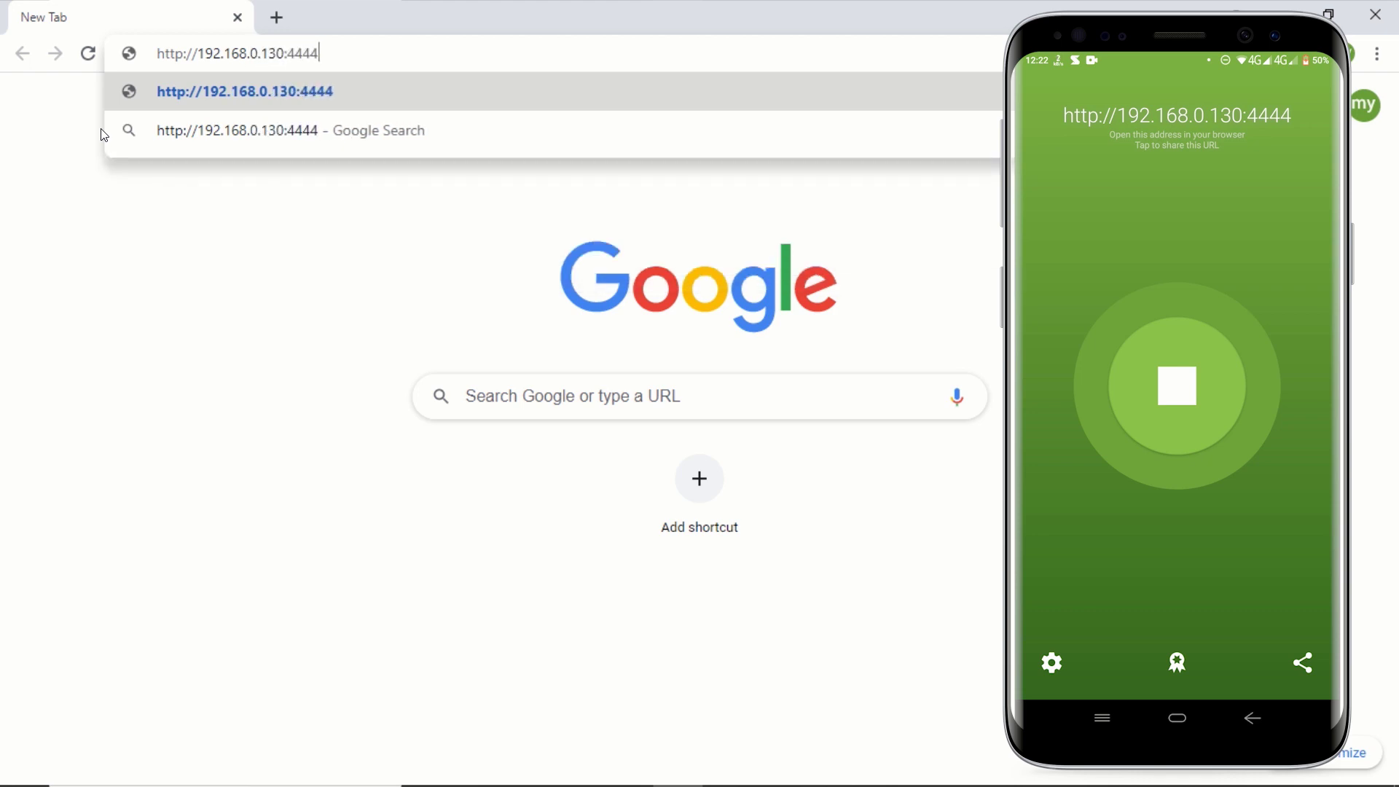
pyautogui.press('Return')
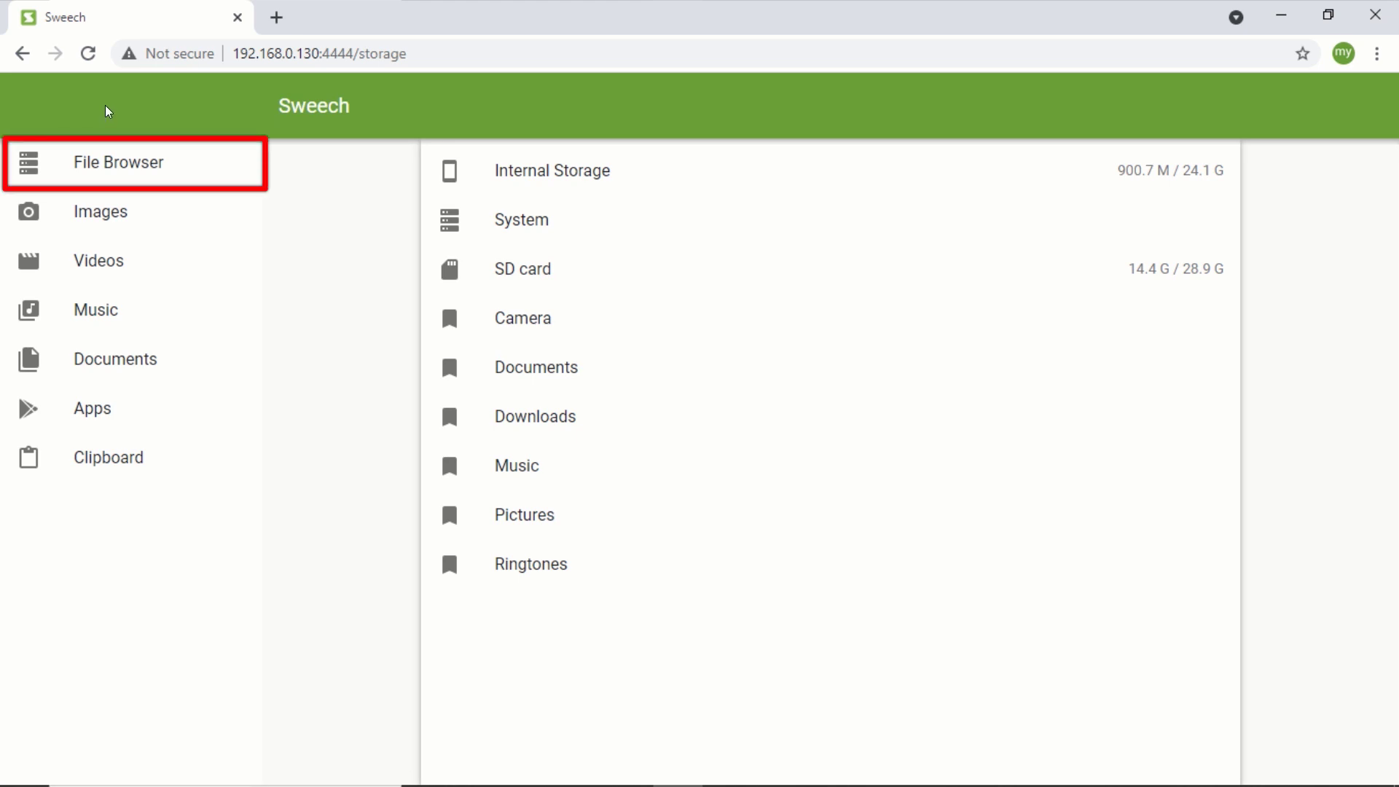
# Browse the phone's files, preview redtech.png in the SD card's Docs folder, download it and close the preview.
pyautogui.click(110, 162)
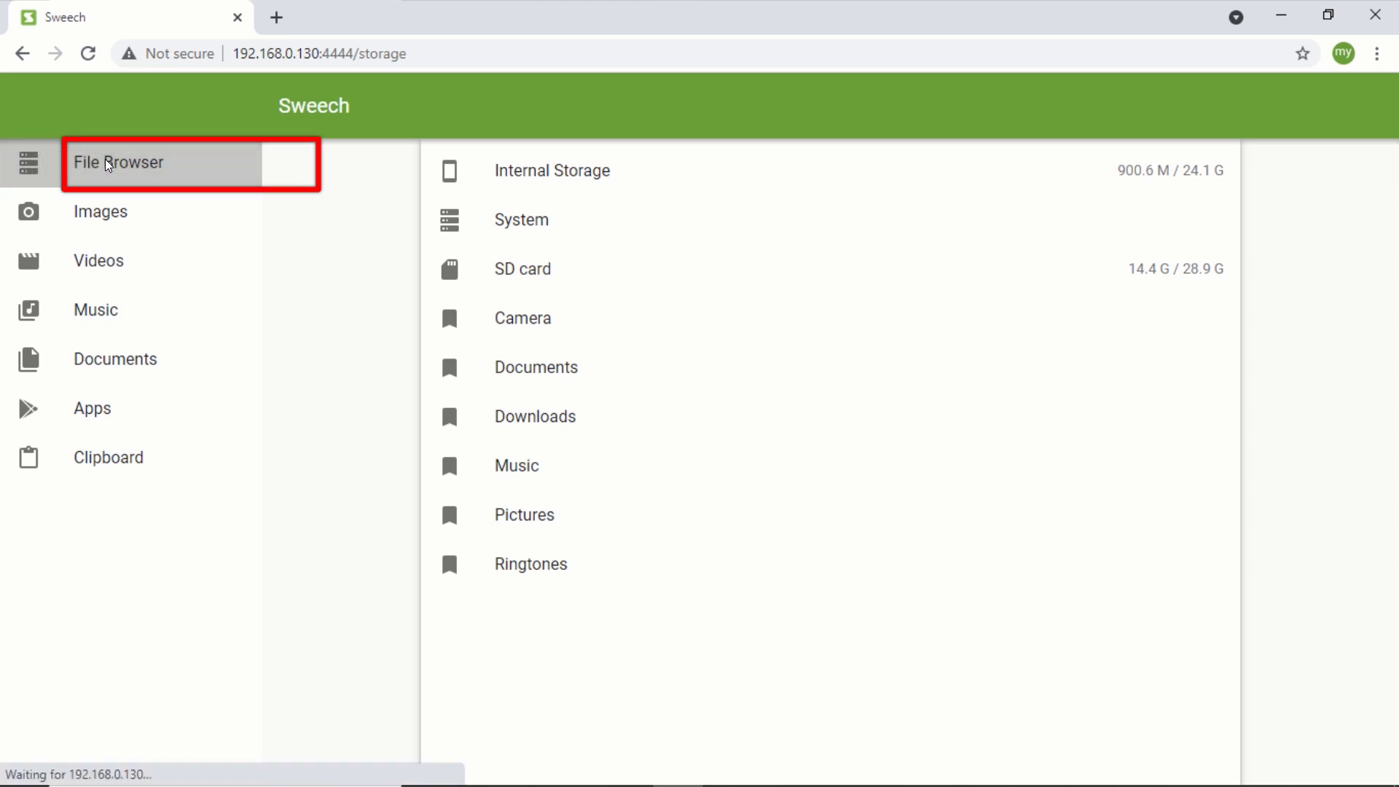
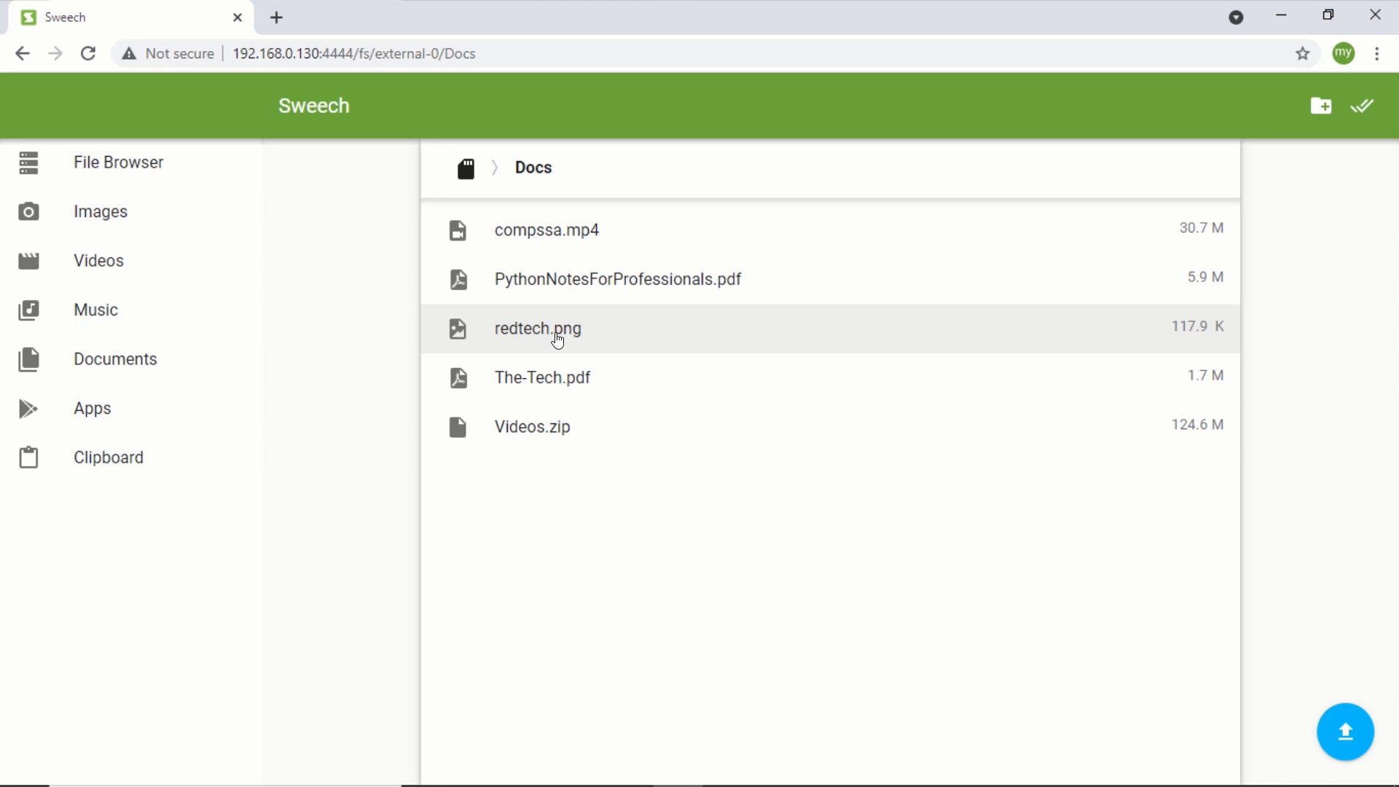
pyautogui.click(558, 340)
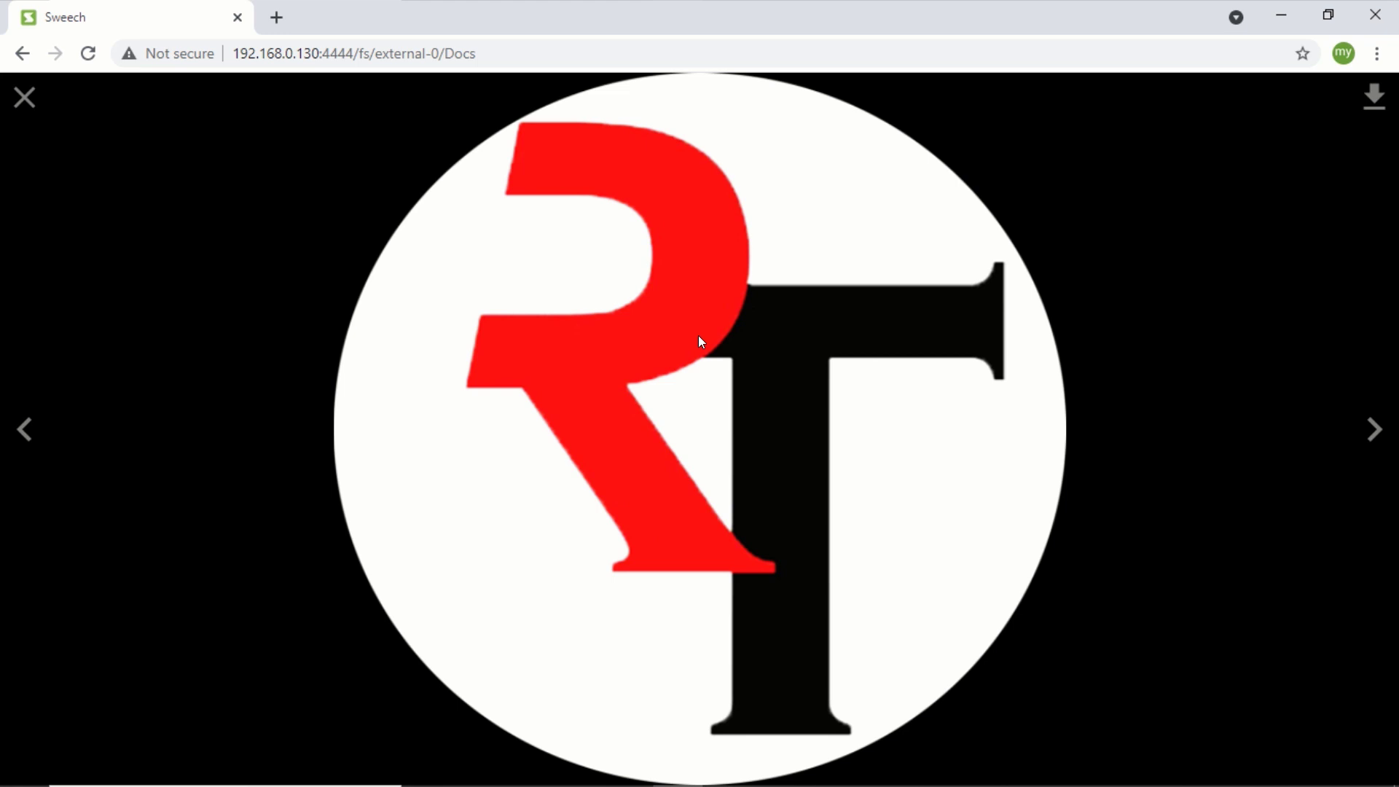
pyautogui.click(1377, 96)
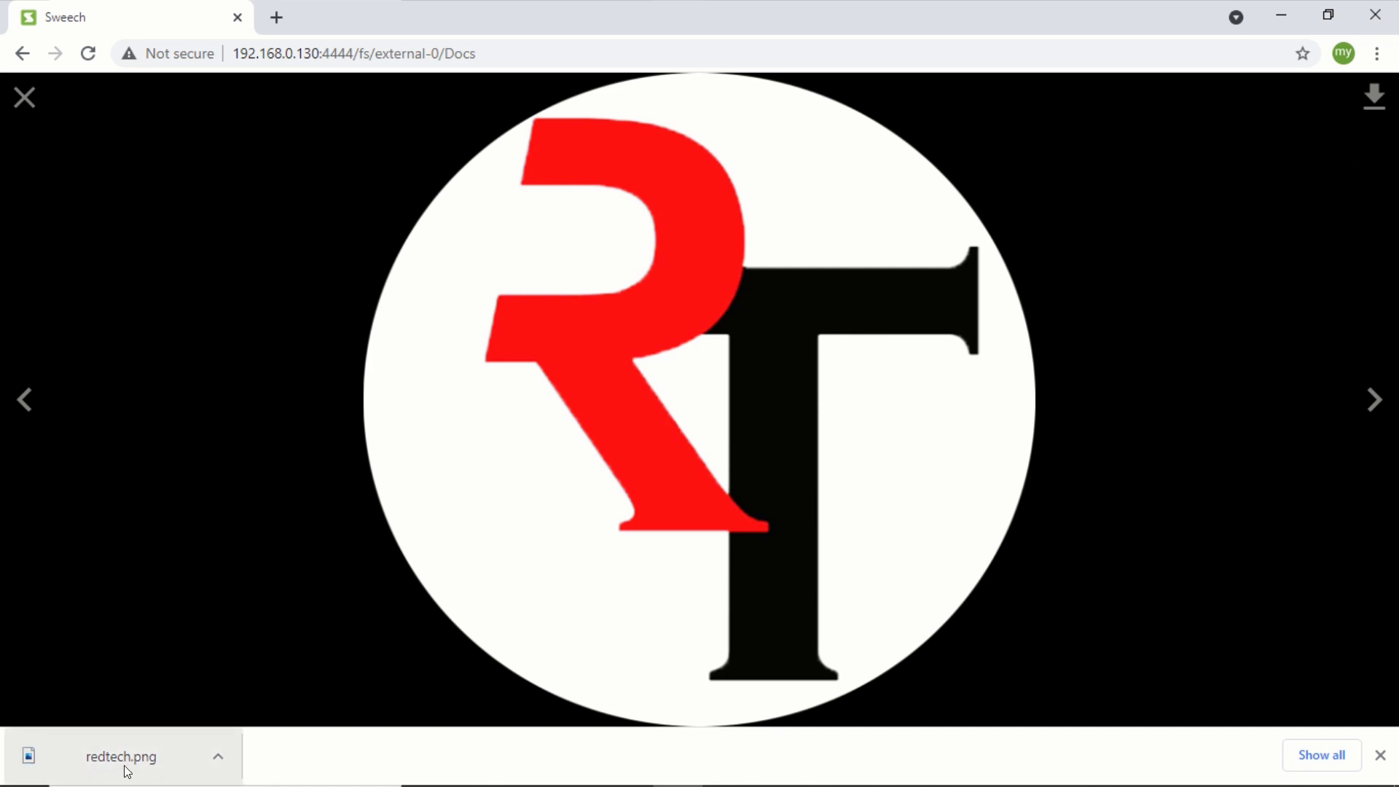
pyautogui.click(24, 98)
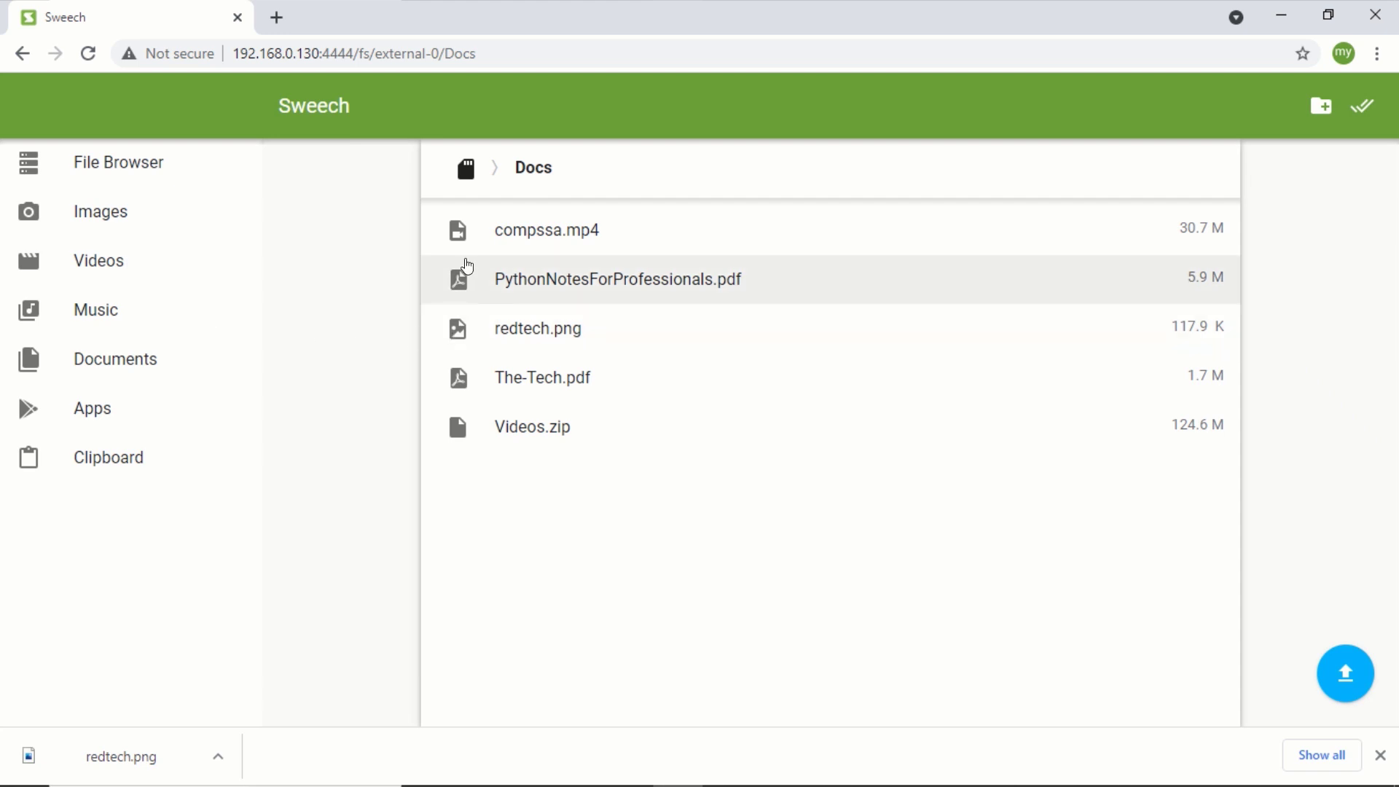
# Open compssa.mp4 from the Docs folder, pause playback, download the video and close the preview.
pyautogui.click(540, 232)
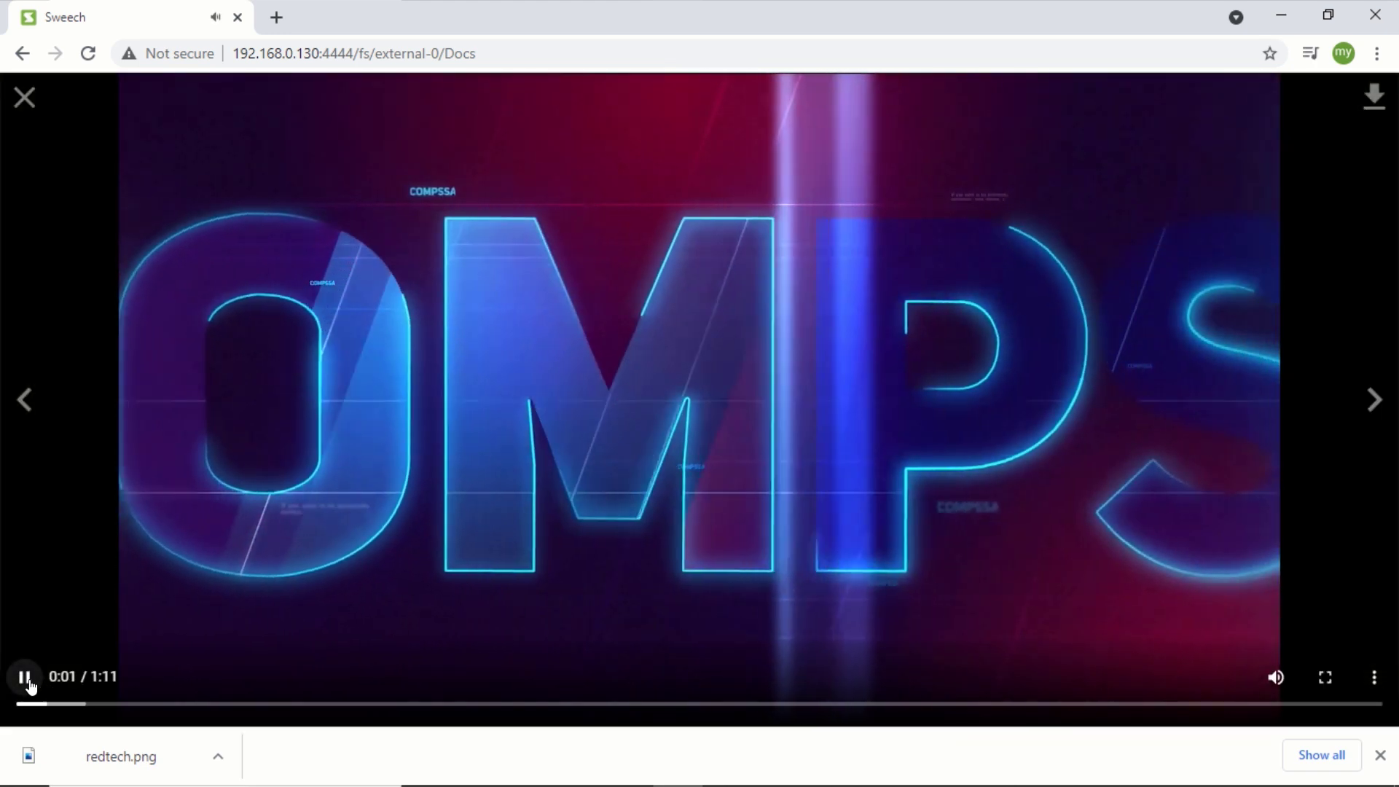
pyautogui.click(24, 677)
pyautogui.click(1375, 94)
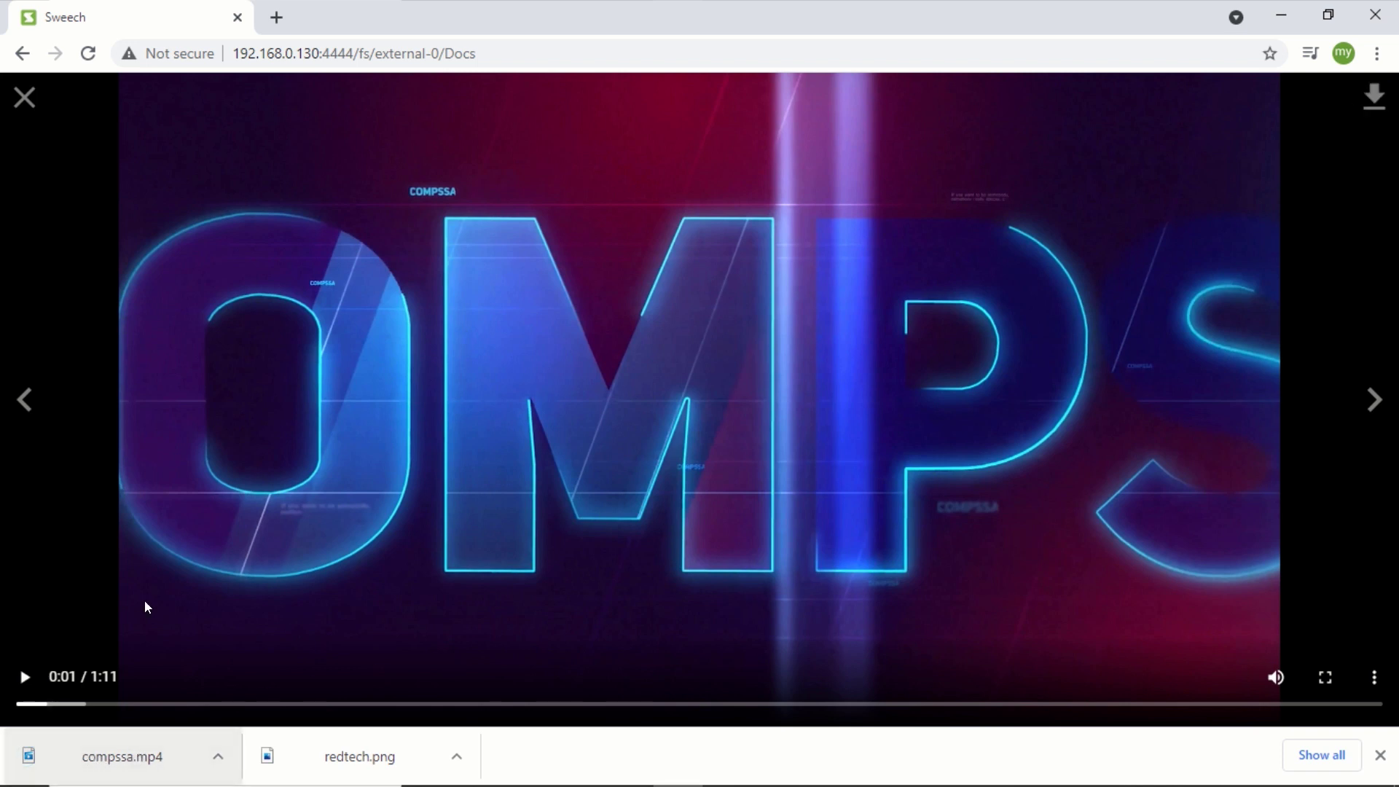
pyautogui.click(25, 97)
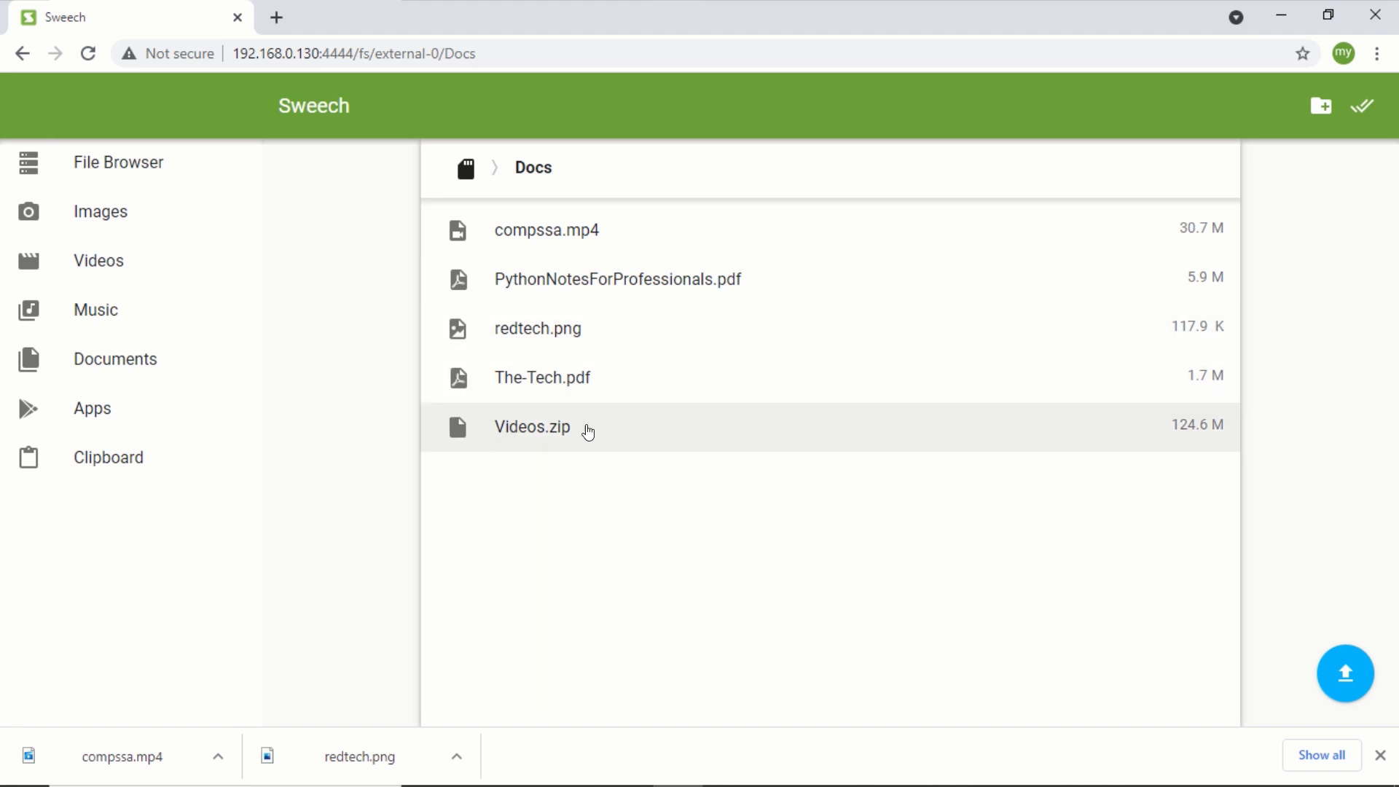
# Download The-Tech.pdf, and select all files in the Docs folder and clear that selection again.
pyautogui.click(599, 388)
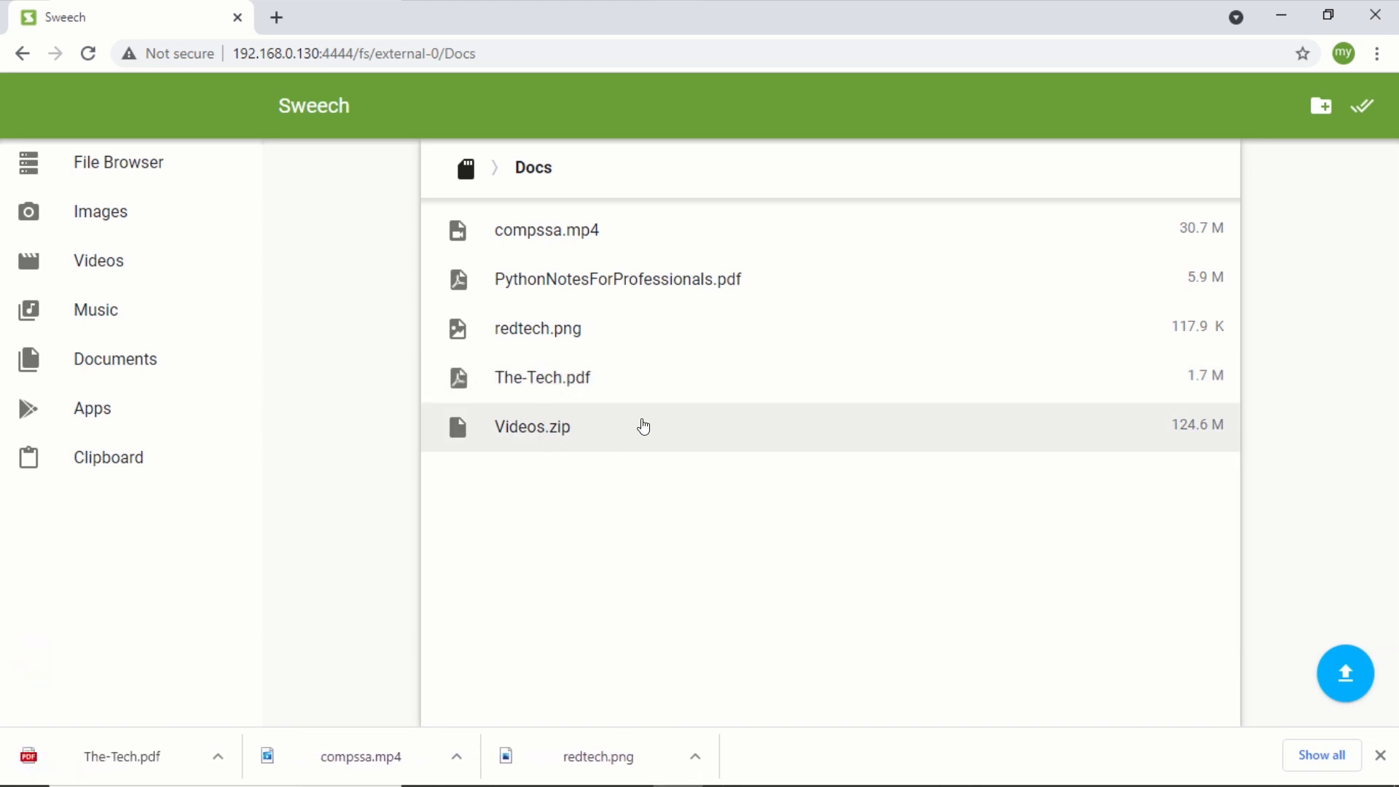
pyautogui.click(1361, 107)
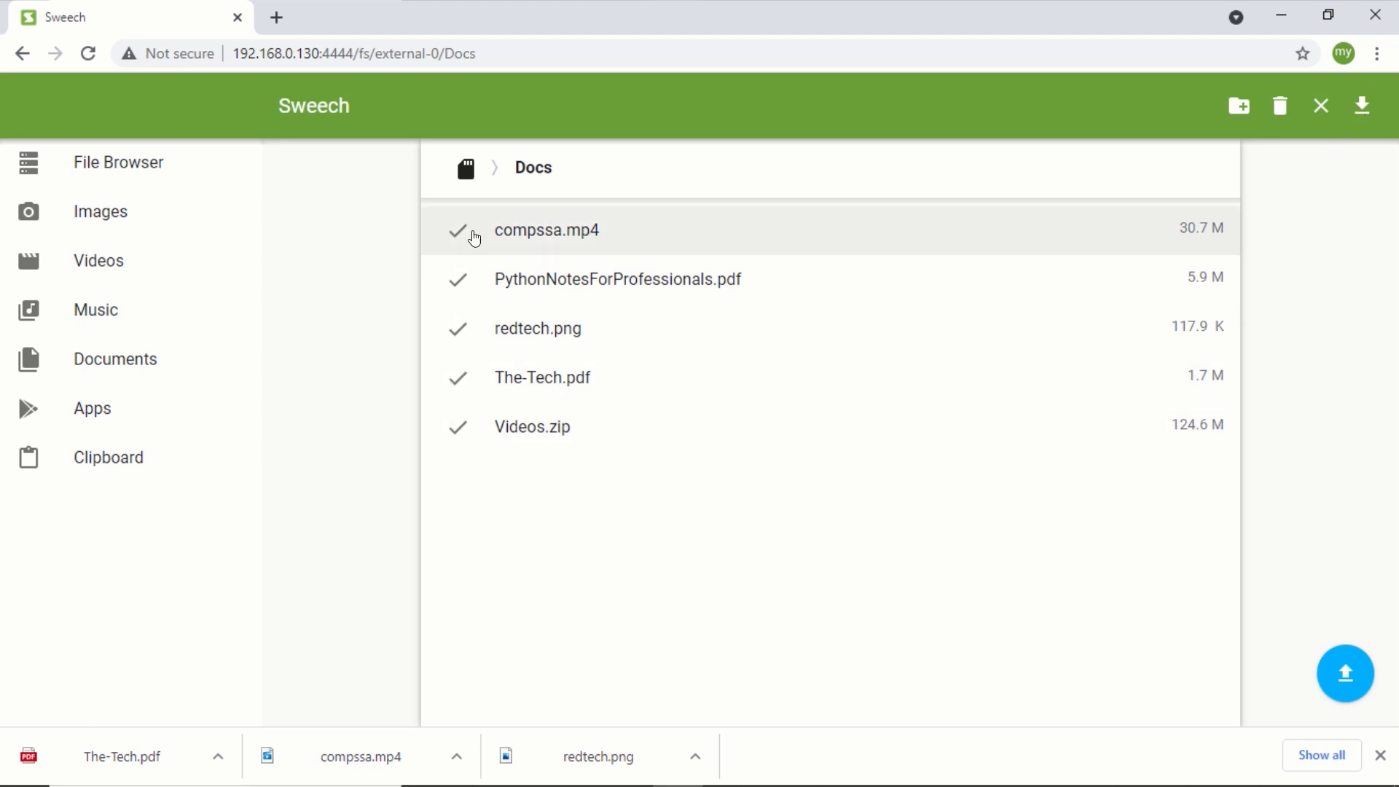
pyautogui.click(1324, 108)
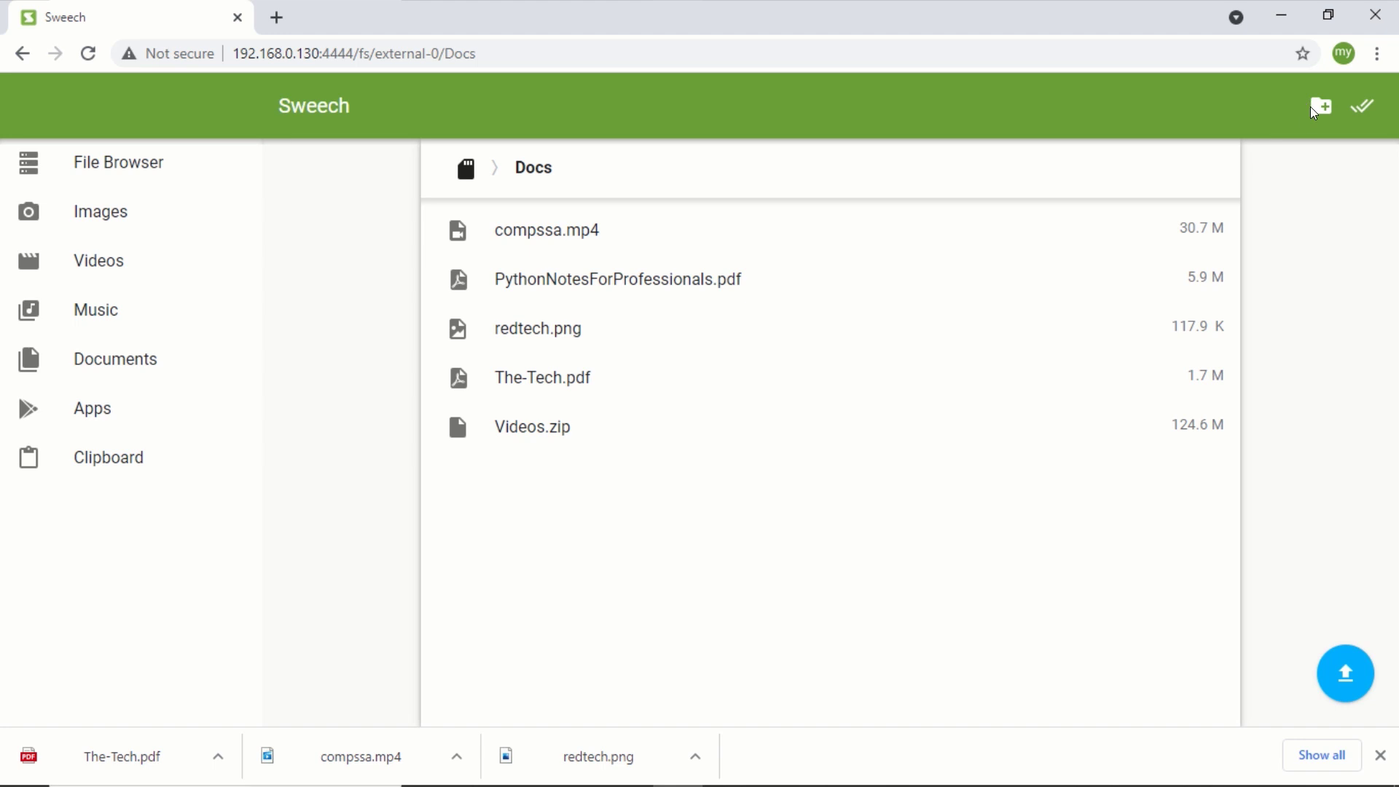
# Go up to the SD card's root, select the Docs folder and download it as a zip archive.
pyautogui.click(468, 170)
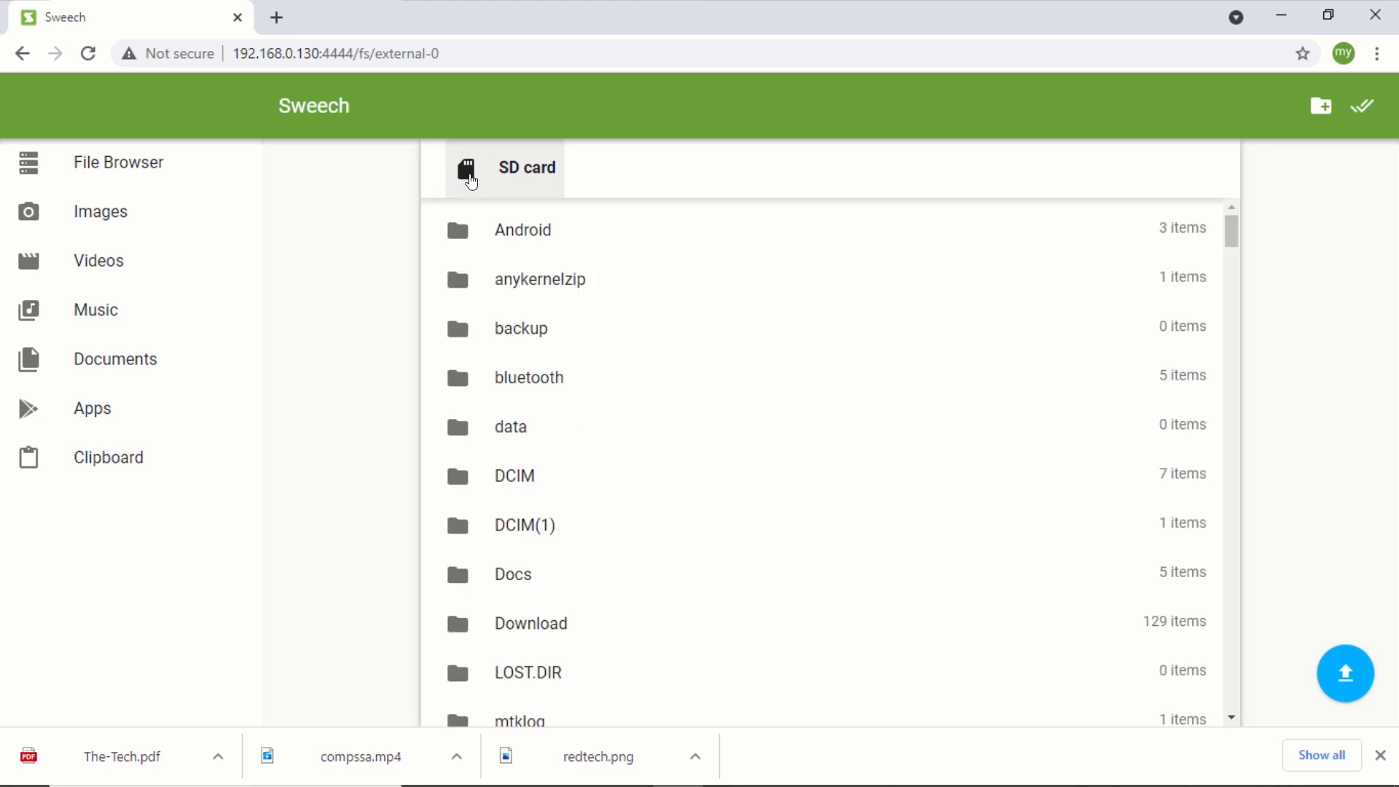
pyautogui.scroll(-2, 522, 379)
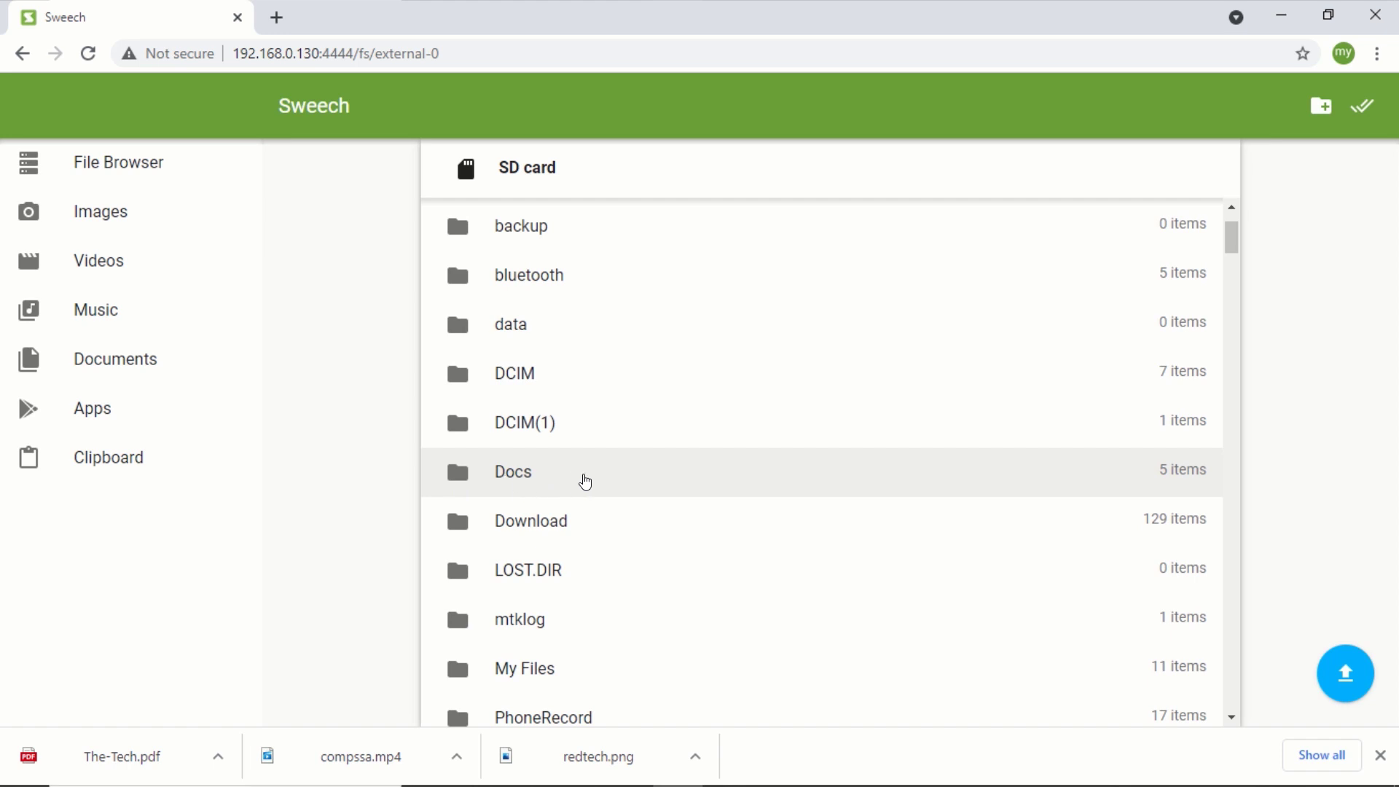
pyautogui.click(457, 476)
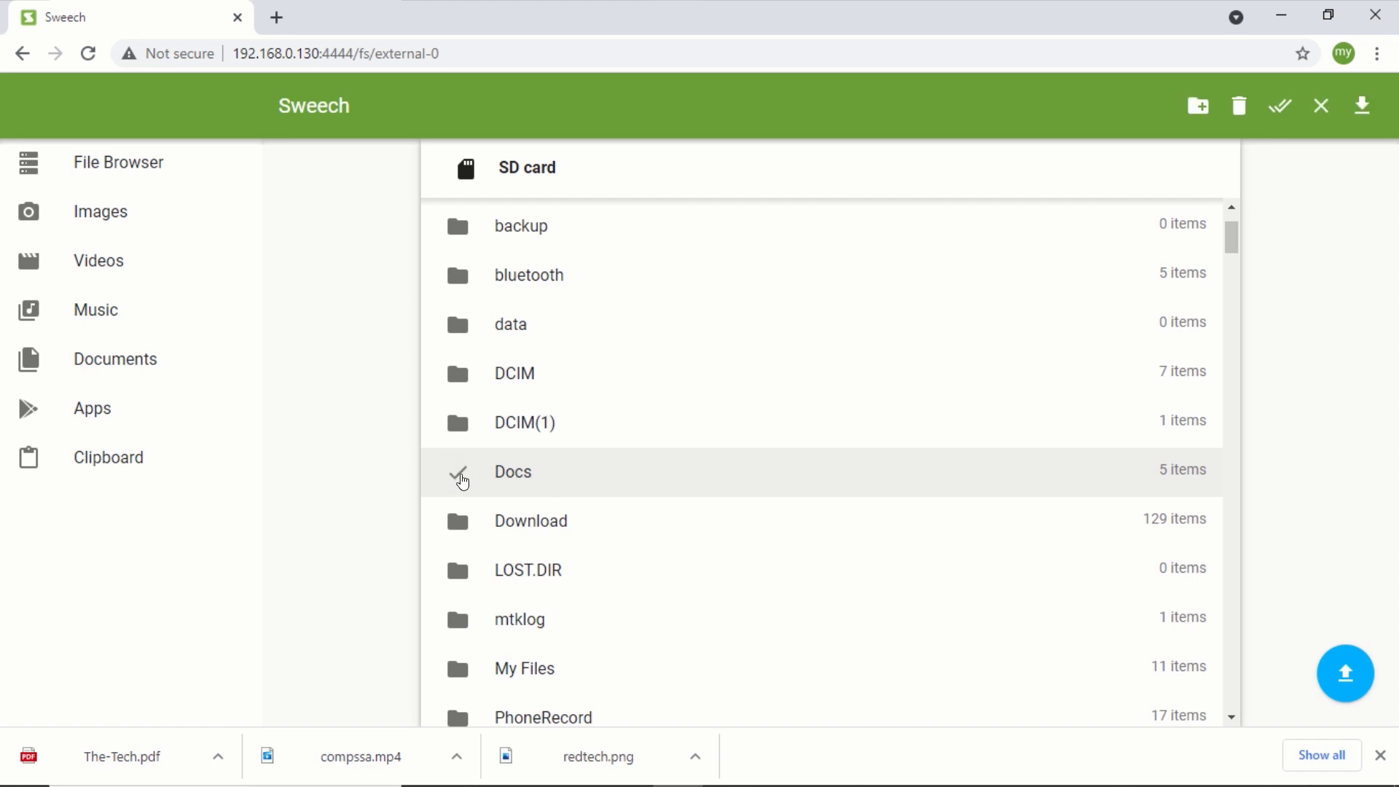
pyautogui.click(1364, 104)
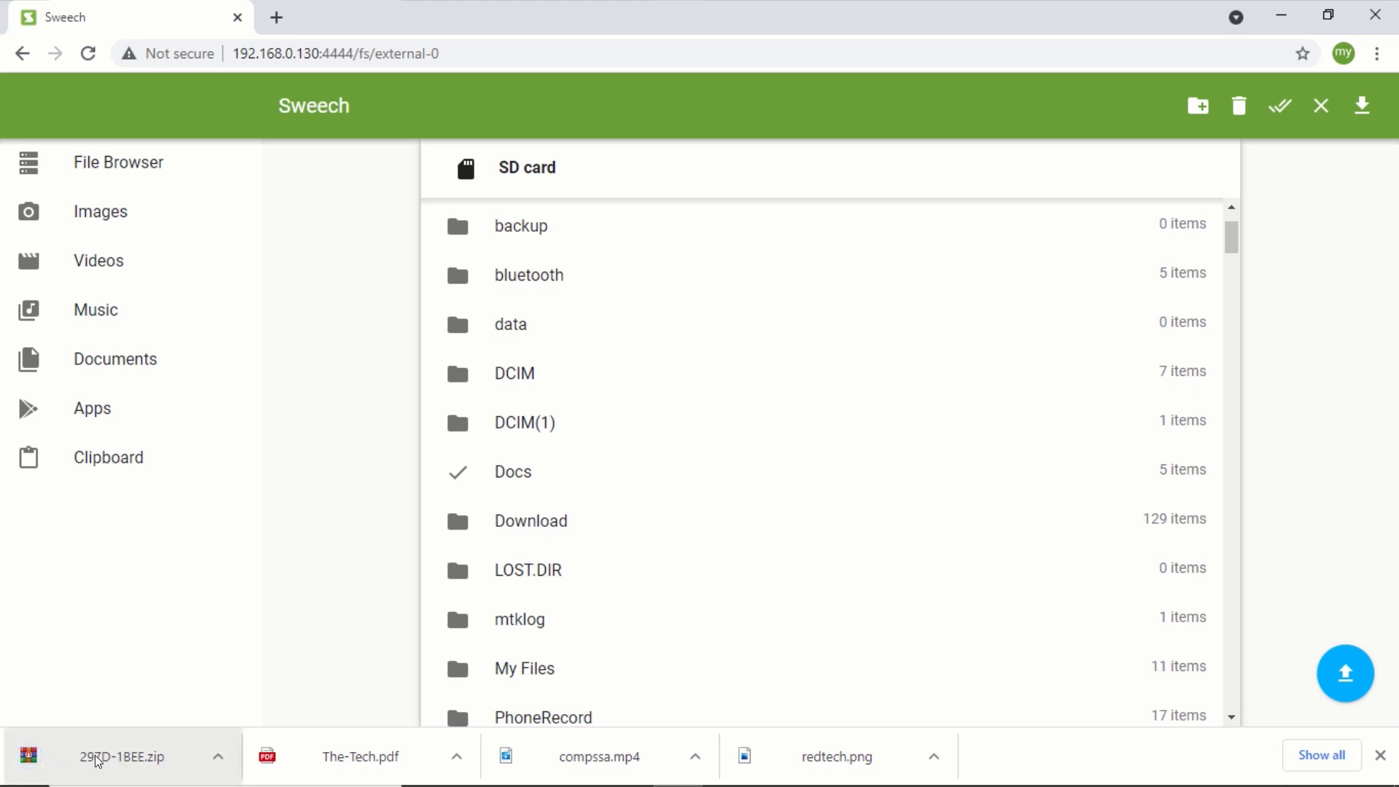
# Open the downloaded zip archive, examine the files in its Docs folder and close the archive window.
pyautogui.click(102, 761)
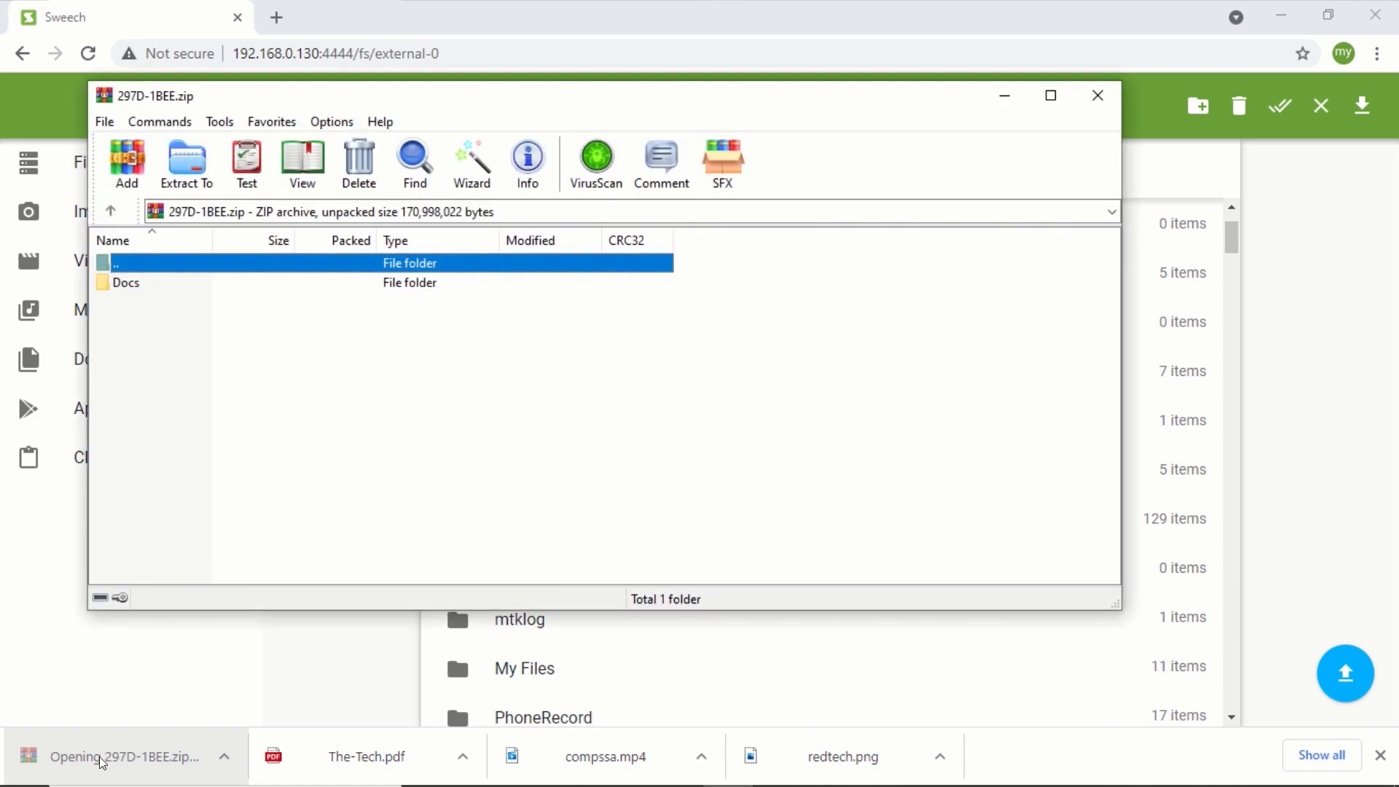
pyautogui.doubleClick(125, 285)
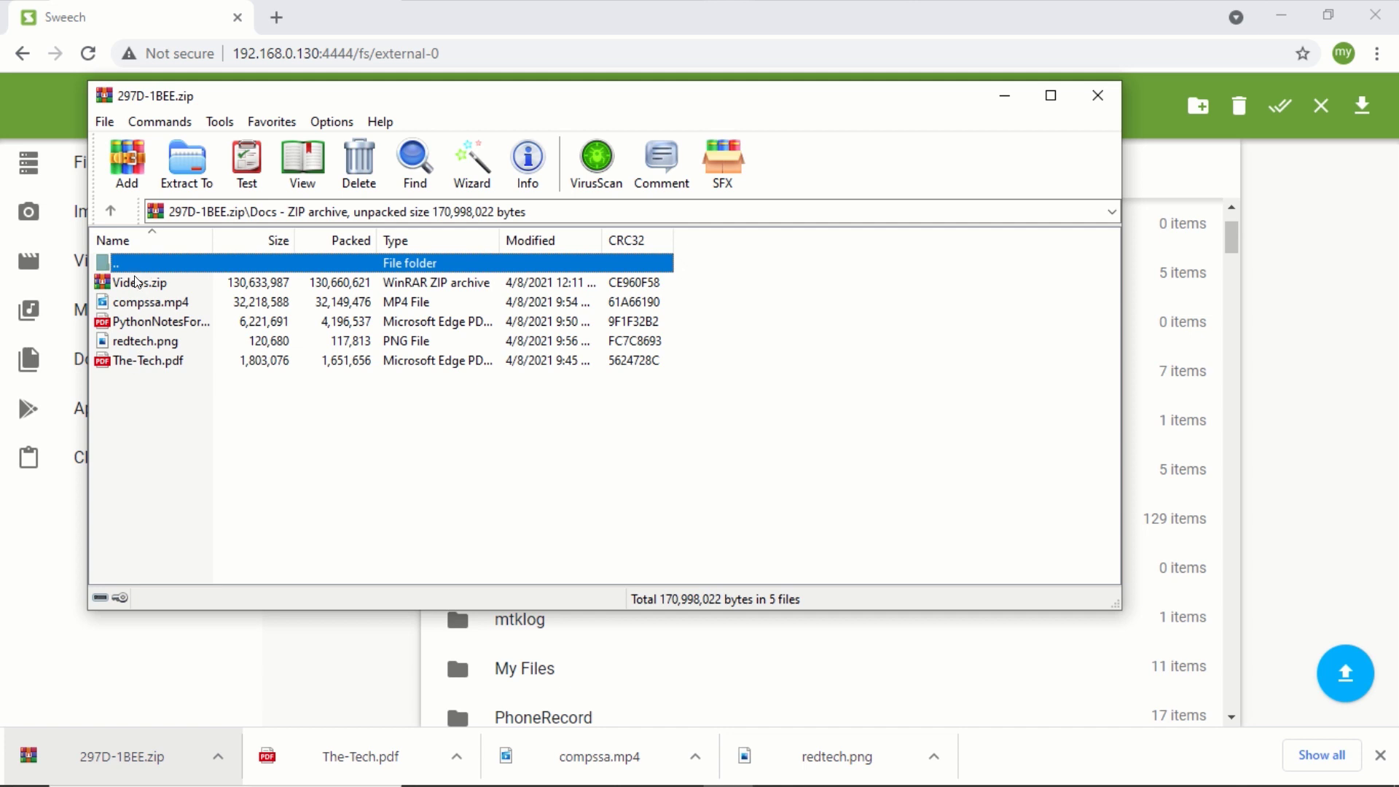
pyautogui.click(1097, 97)
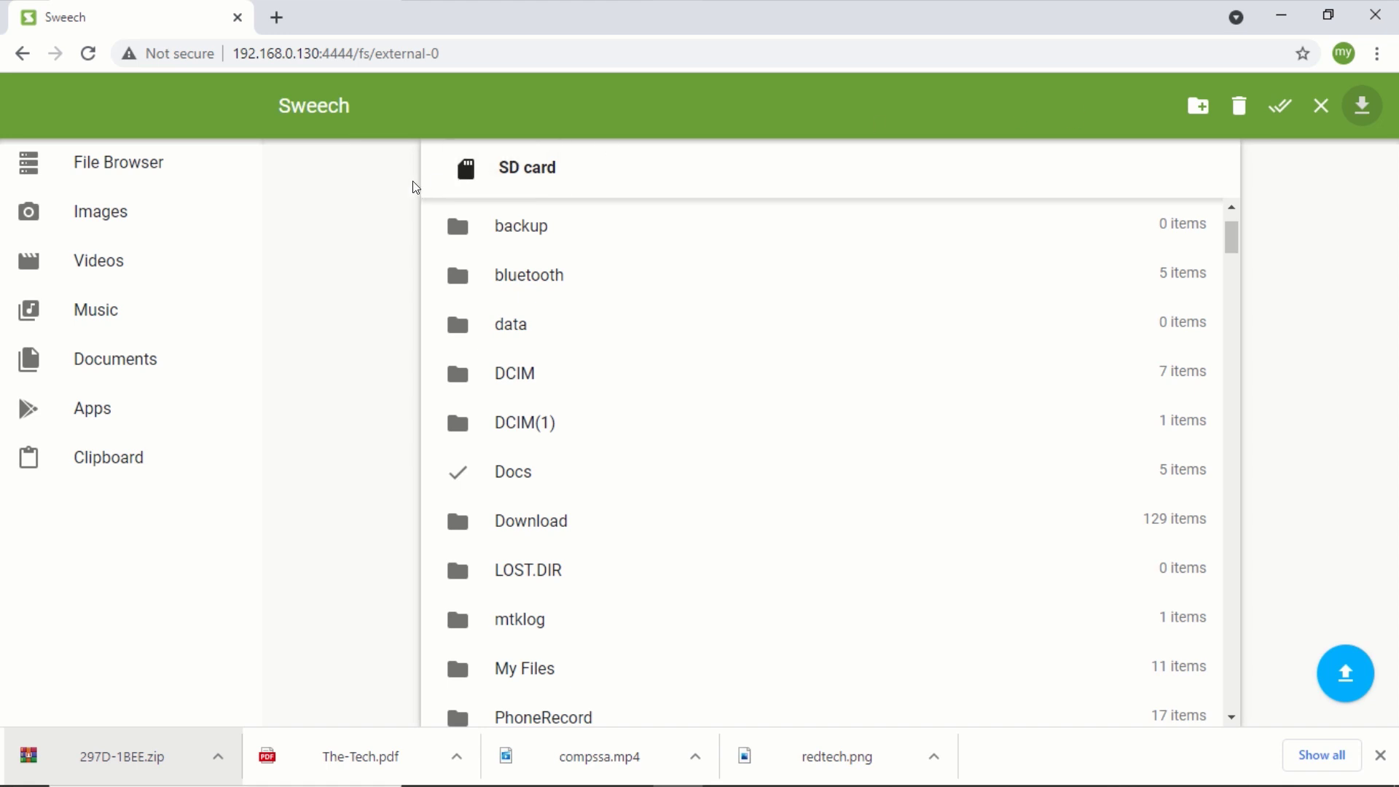
# Return to the storage list and open the Docs folder on the SD card.
pyautogui.click(113, 166)
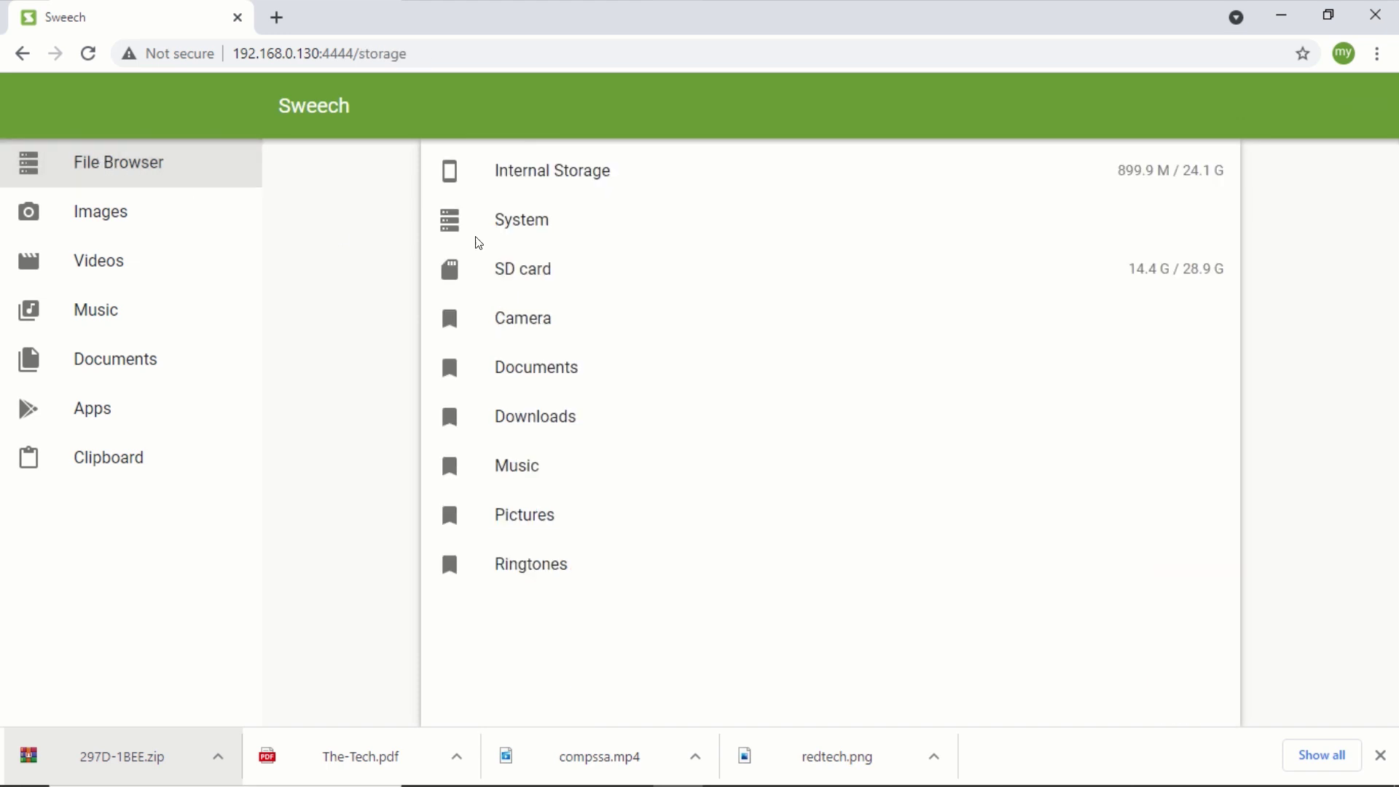
pyautogui.click(536, 269)
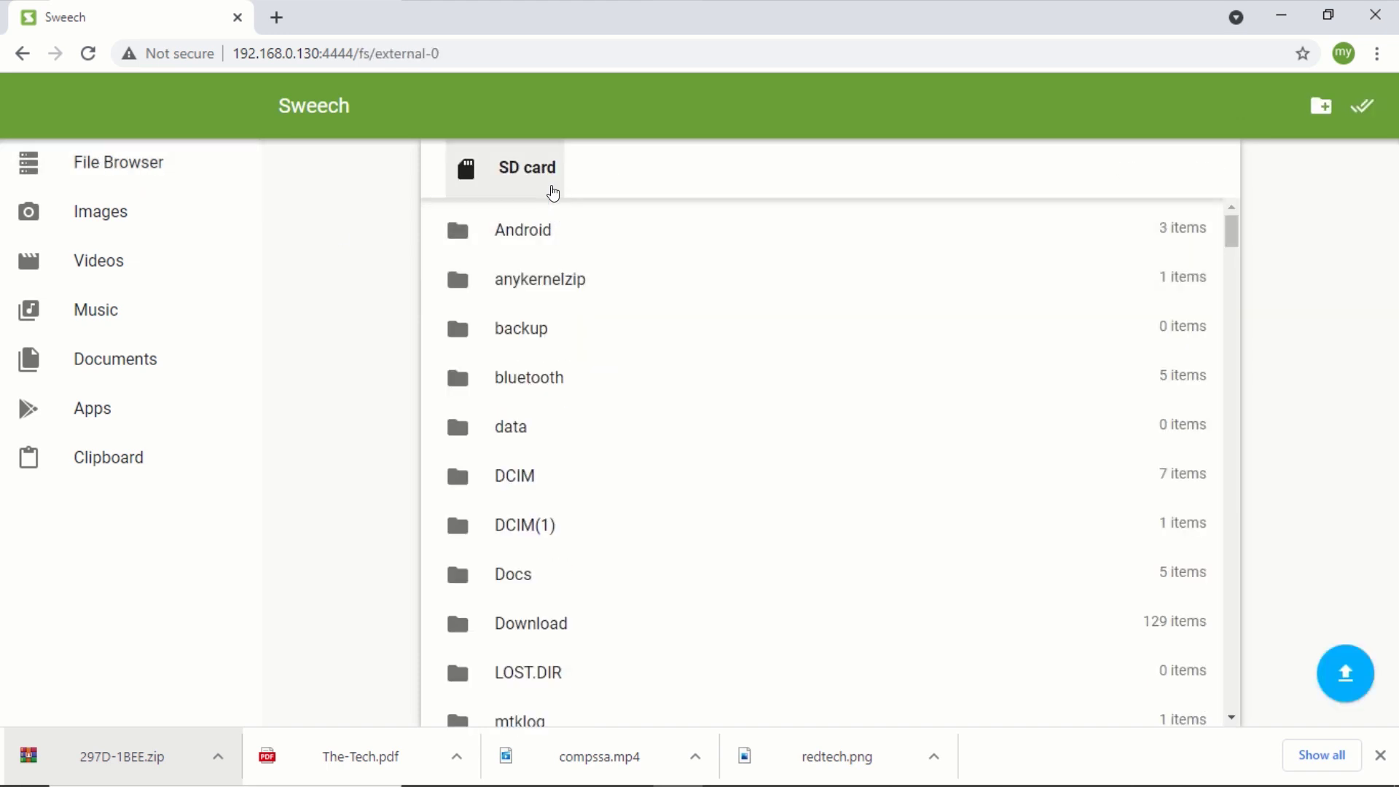
pyautogui.click(536, 582)
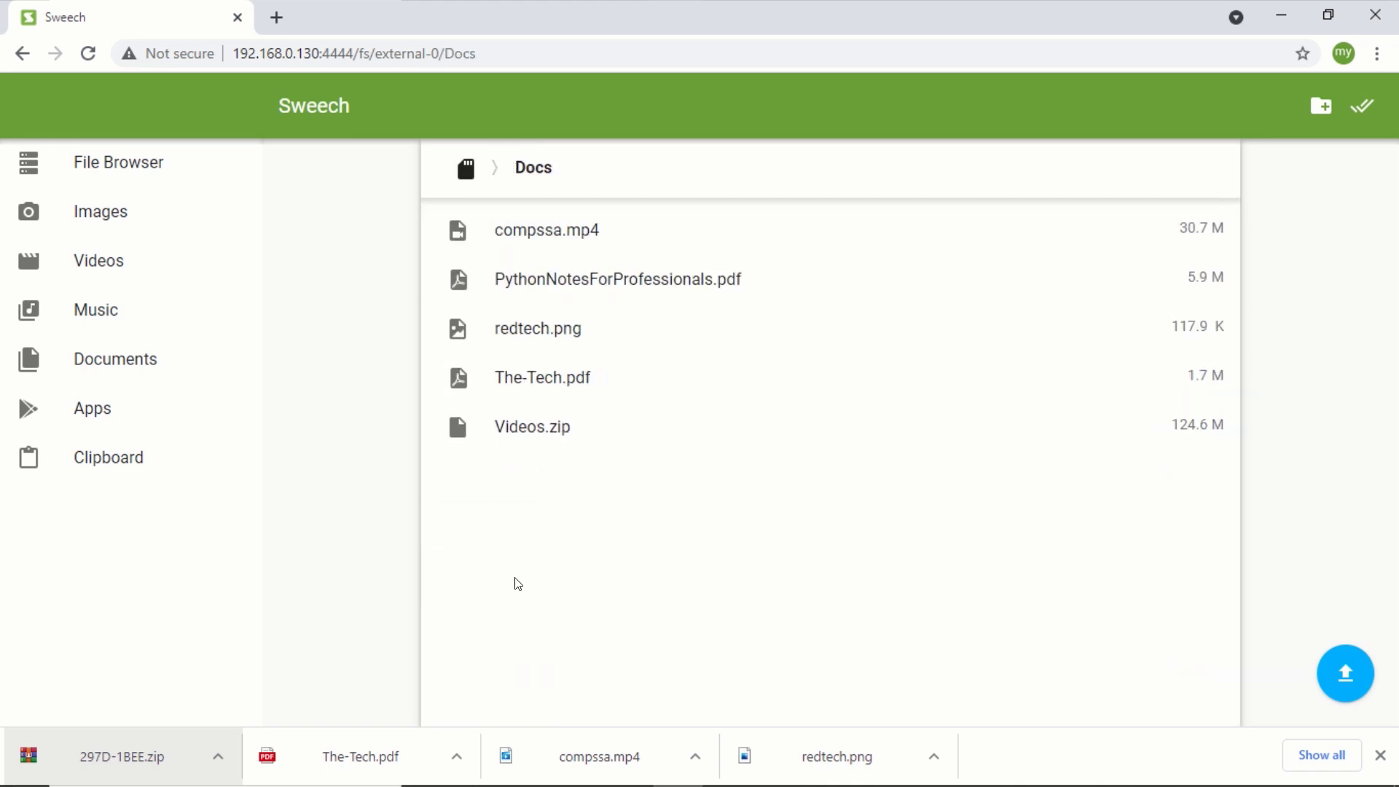
# Try to upload Files.zip from the PC's Videos folder to the phone's Docs folder.
pyautogui.click(1345, 672)
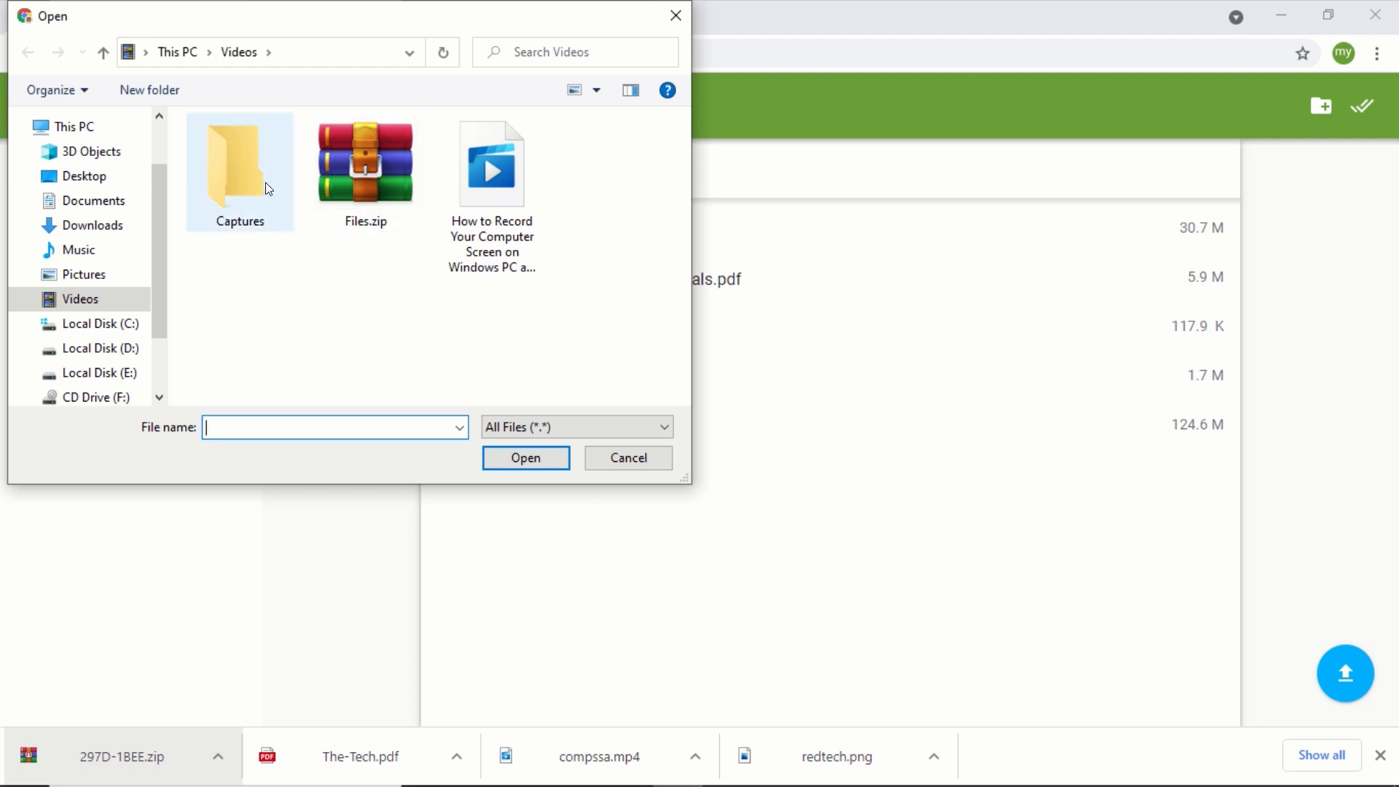
pyautogui.doubleClick(366, 182)
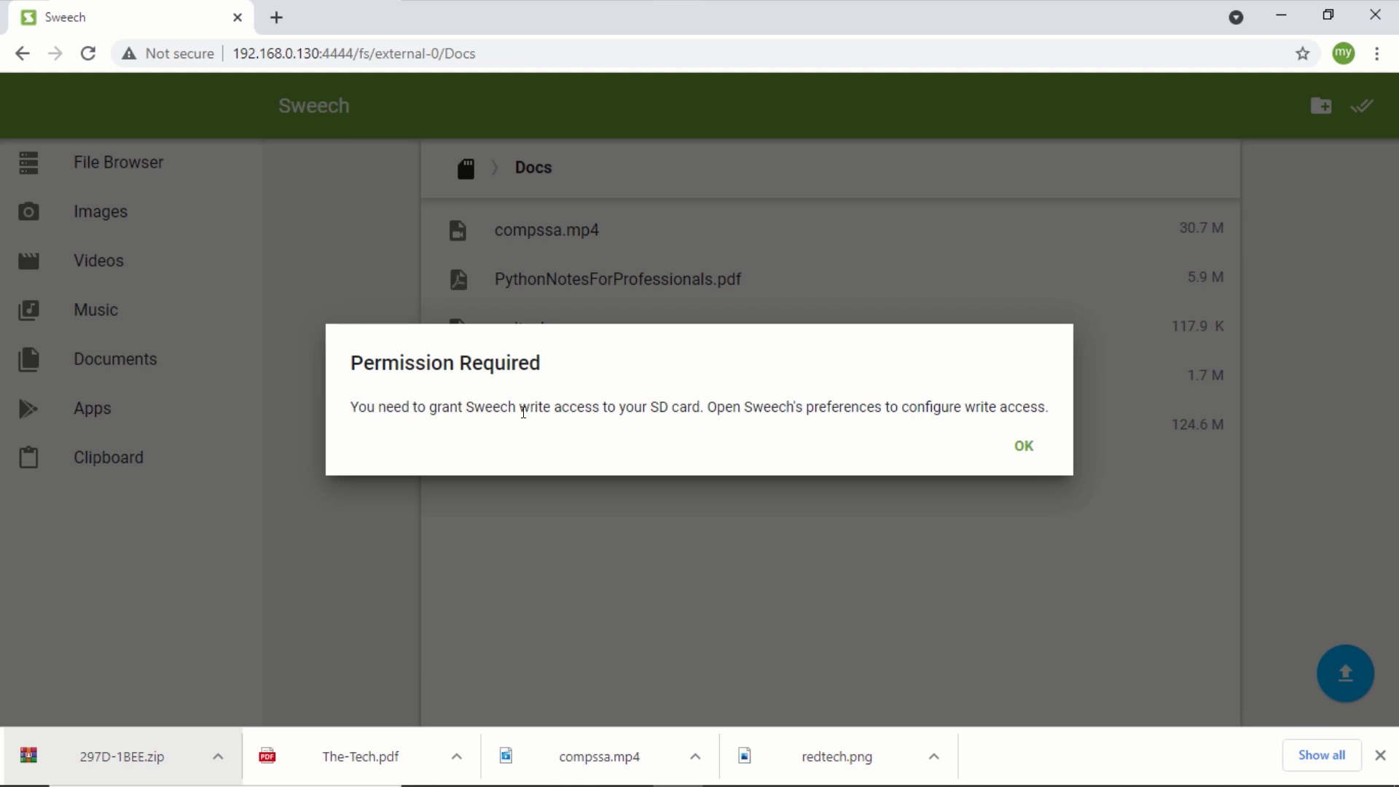
pyautogui.click(1031, 445)
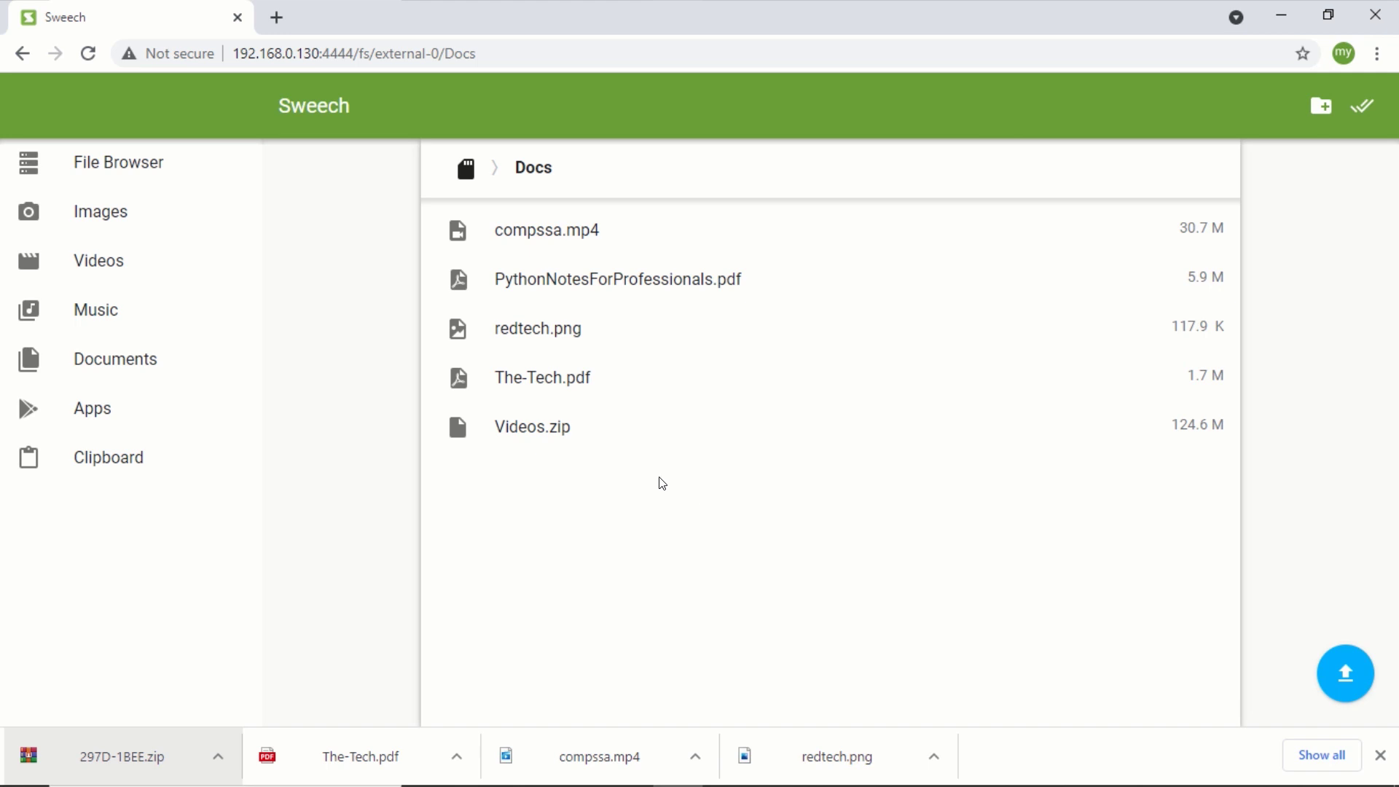
# Reload the Docs page and upload Files.zip to it from the PC's Videos folder in File Explorer.
pyautogui.click(88, 54)
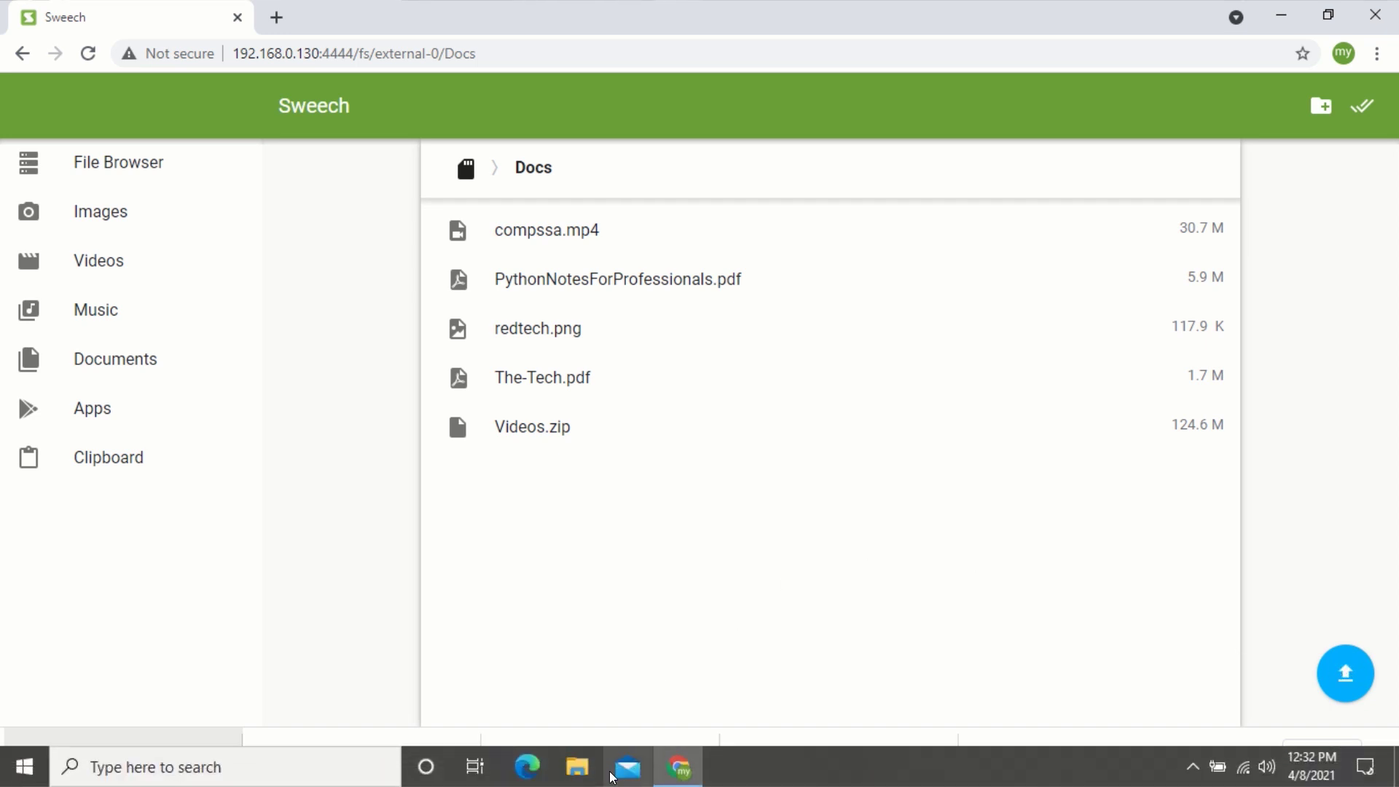
pyautogui.click(587, 773)
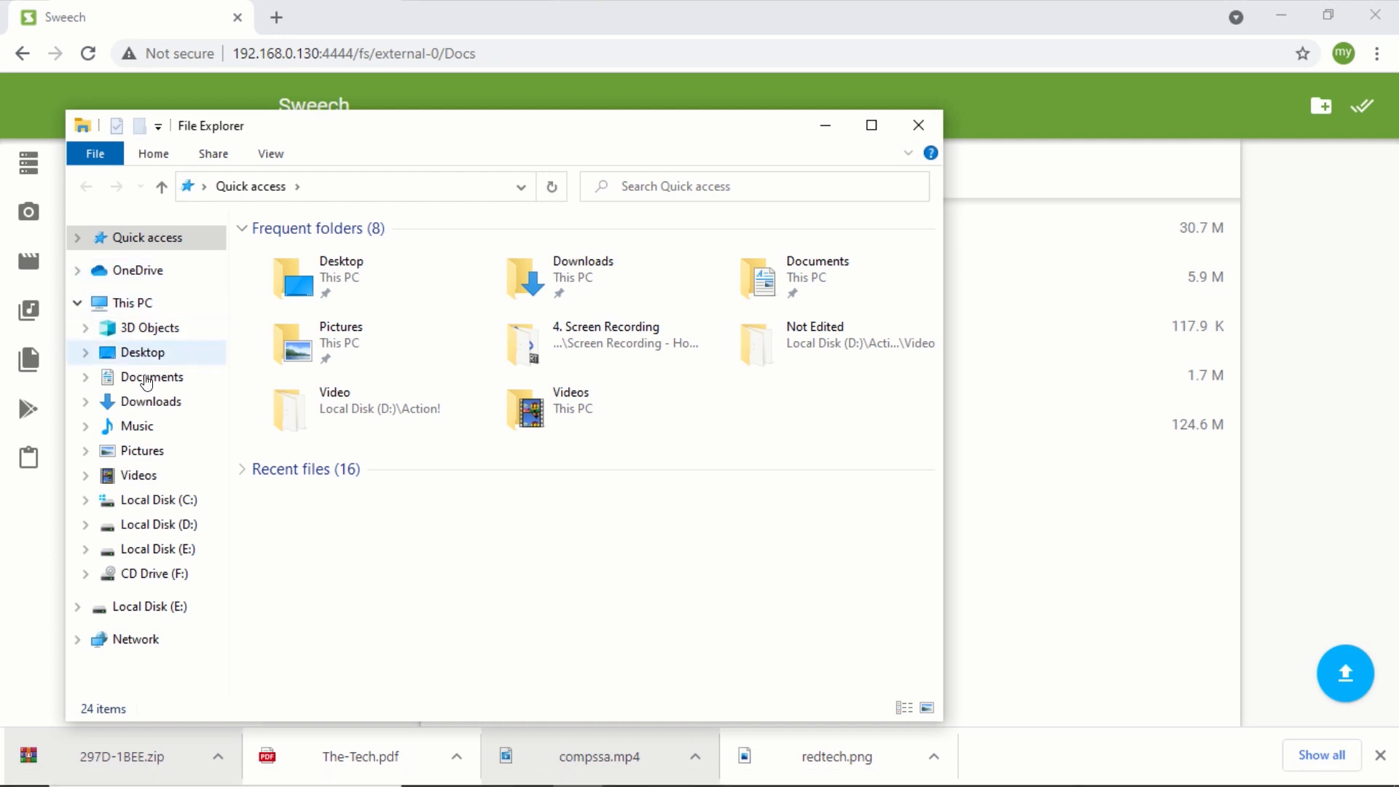
pyautogui.click(135, 475)
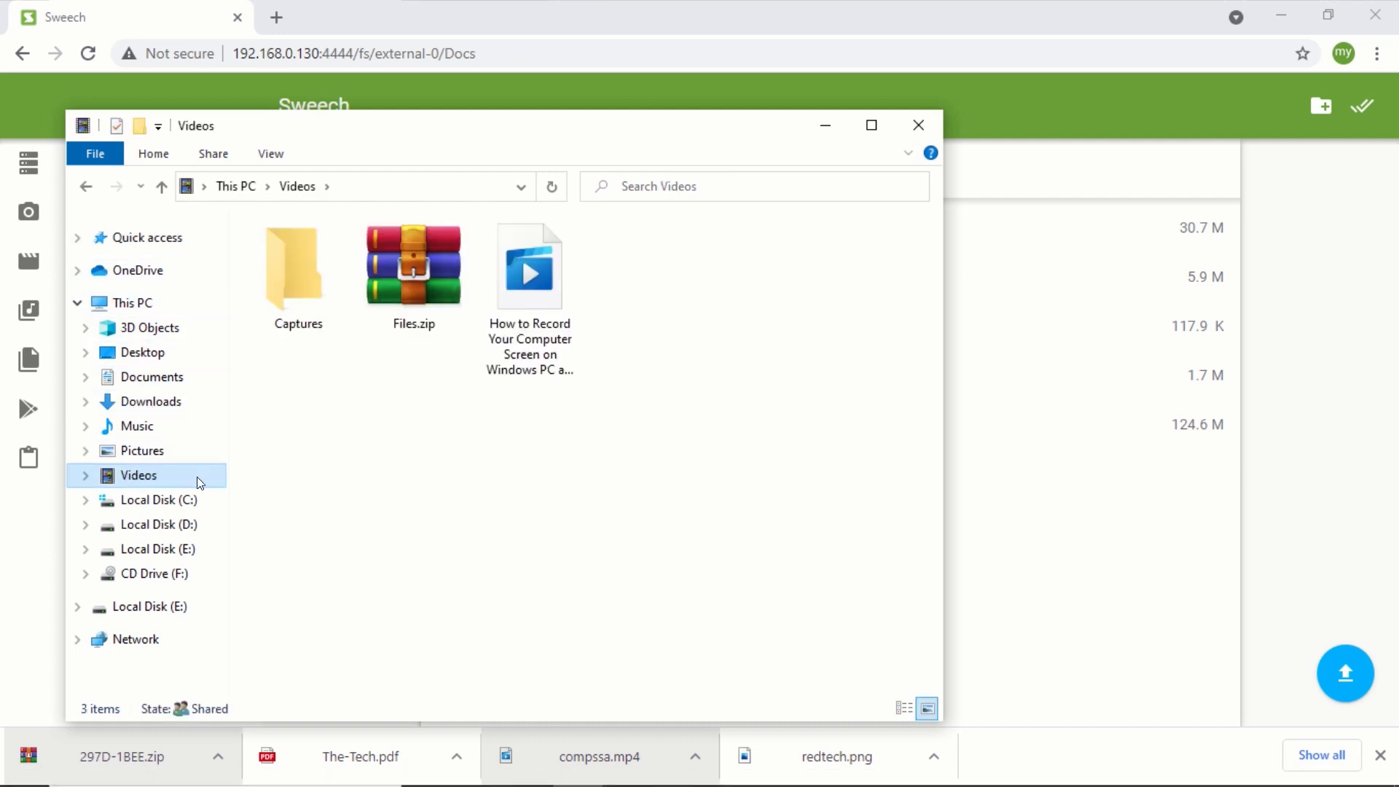
pyautogui.moveTo(412, 260); pyautogui.dragTo(1053, 566)
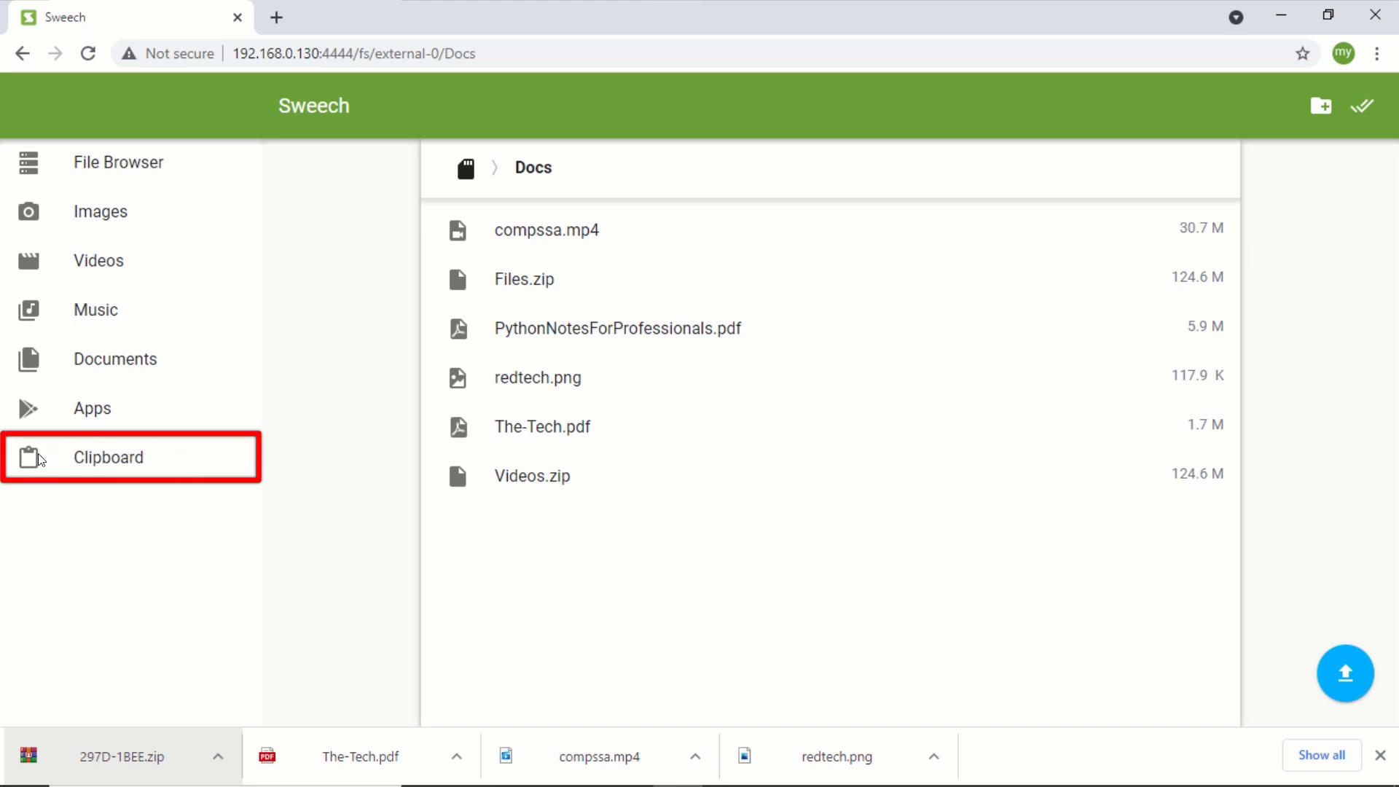
# Load the phone's clipboard contents in the browser and copy the text "Please like this video".
pyautogui.click(100, 460)
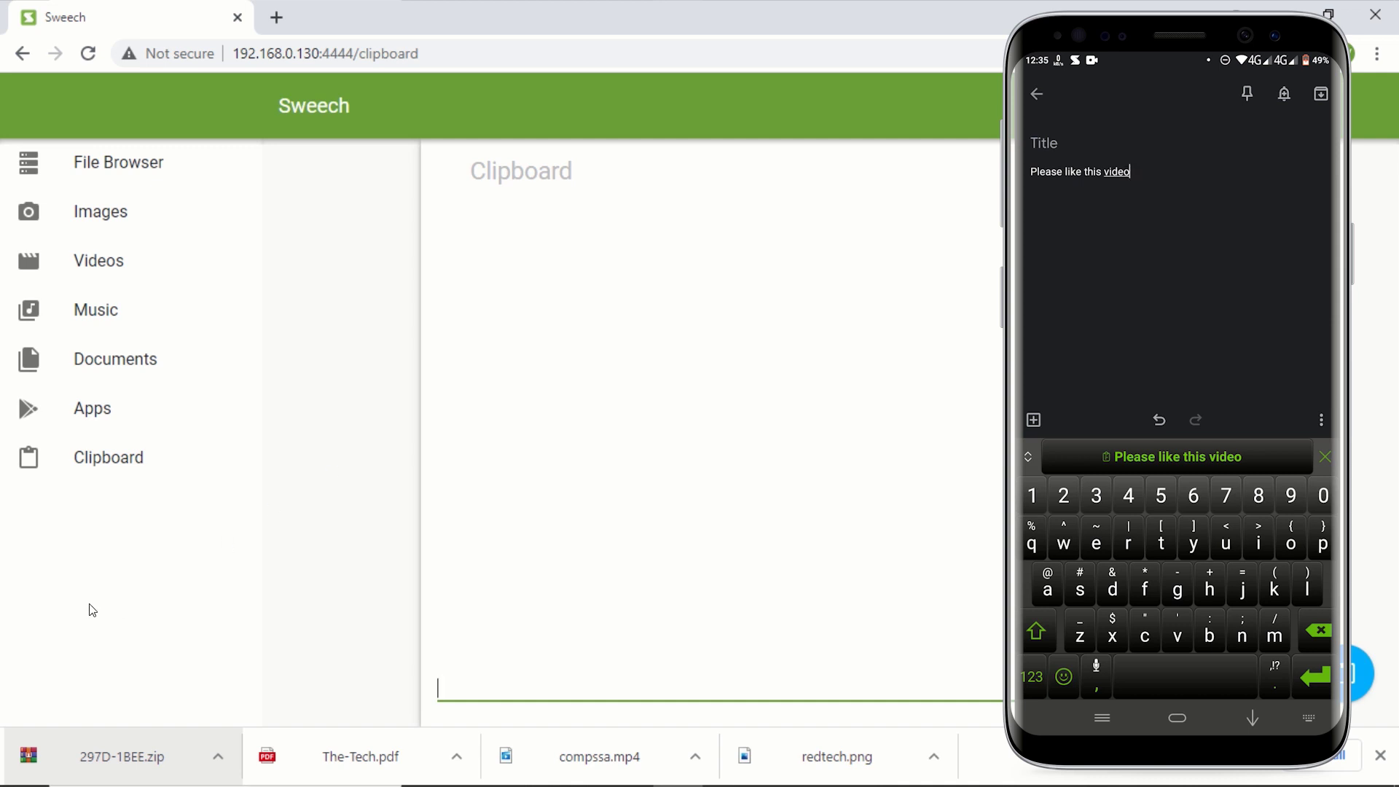
pyautogui.click(96, 456)
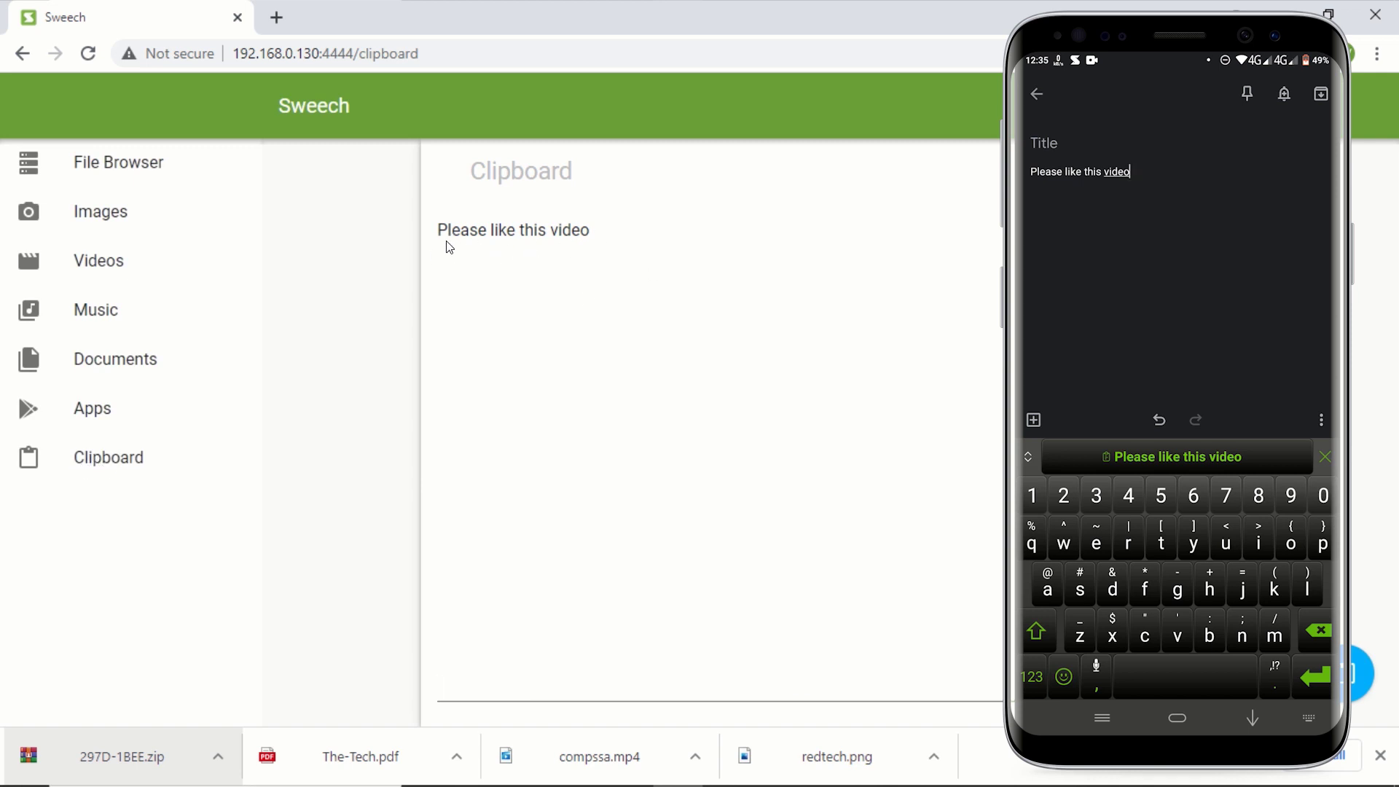
pyautogui.moveTo(438, 230); pyautogui.dragTo(599, 234)
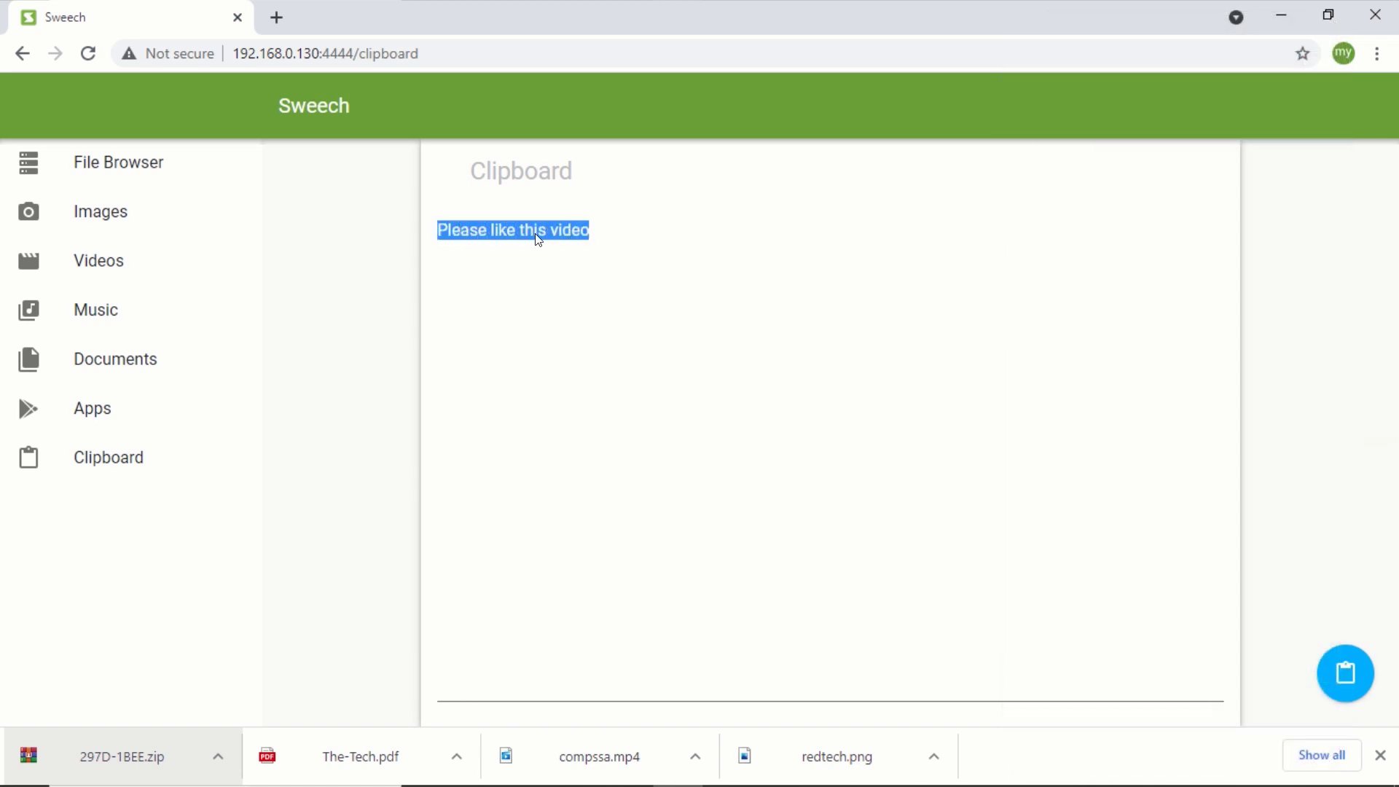
pyautogui.click(510, 257)
pyautogui.moveTo(440, 231); pyautogui.dragTo(596, 242)
pyautogui.rightClick(503, 235)
pyautogui.click(551, 246)
pyautogui.click(645, 252)
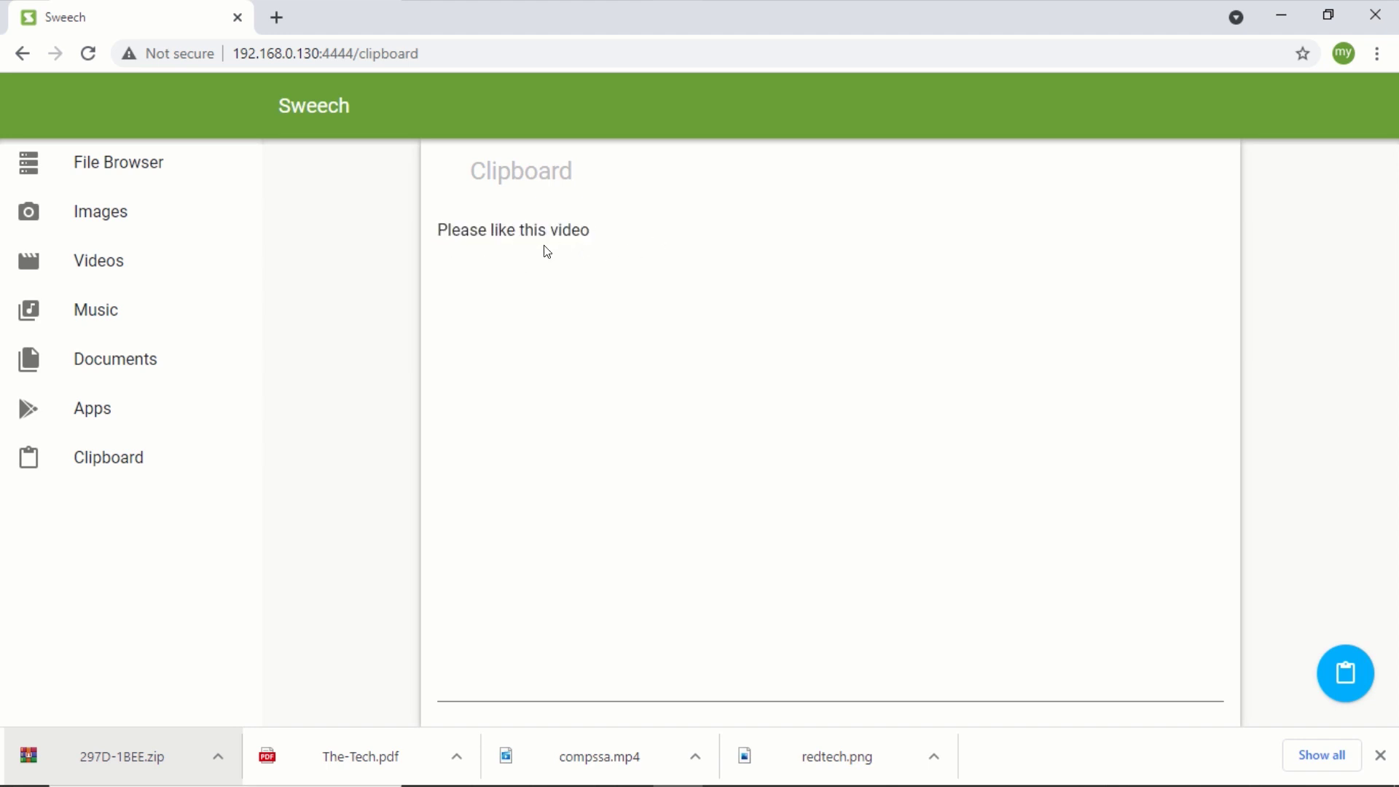
# Enter "Also, make sure to subscribe" as new clipboard text and send it to the phone's clipboard.
pyautogui.click(503, 688)
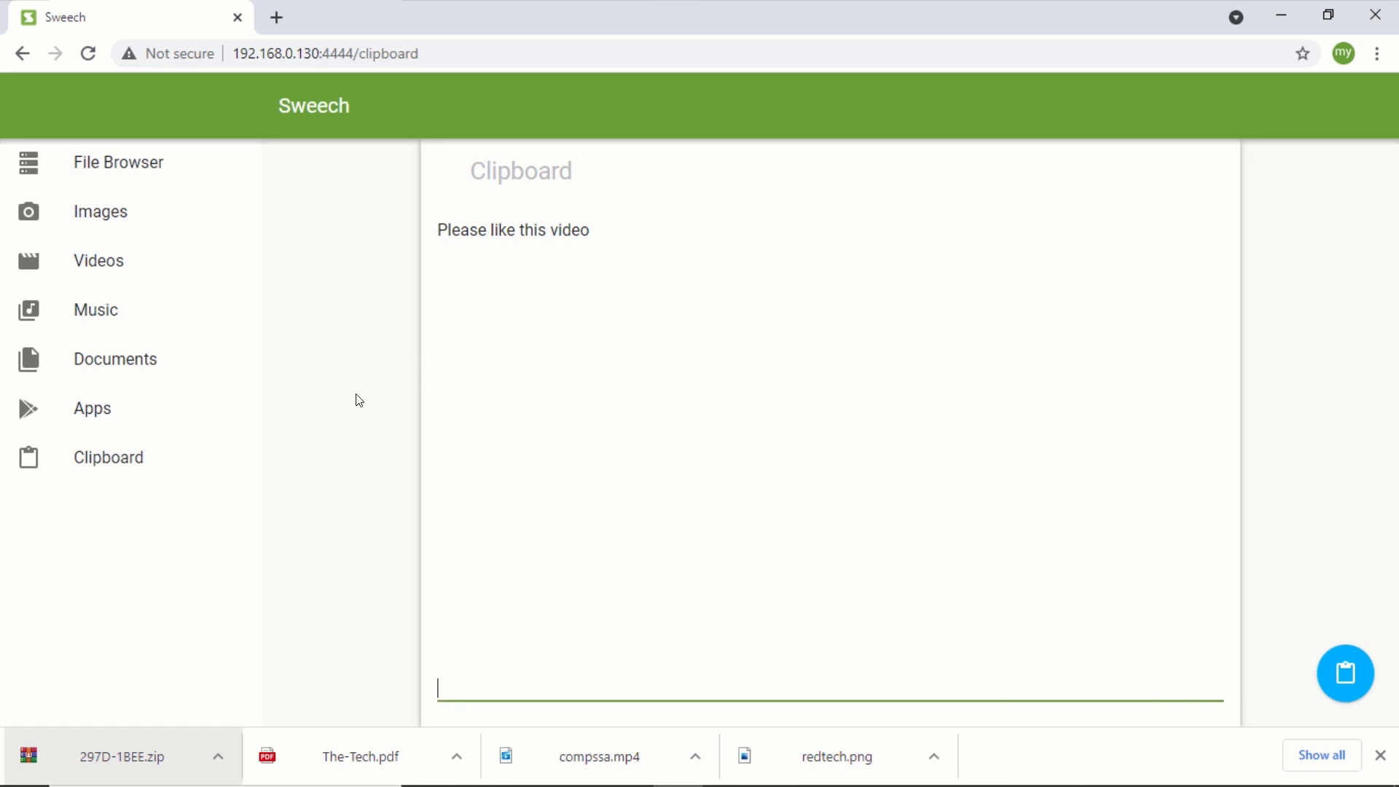
pyautogui.write('Also, make sure to su')
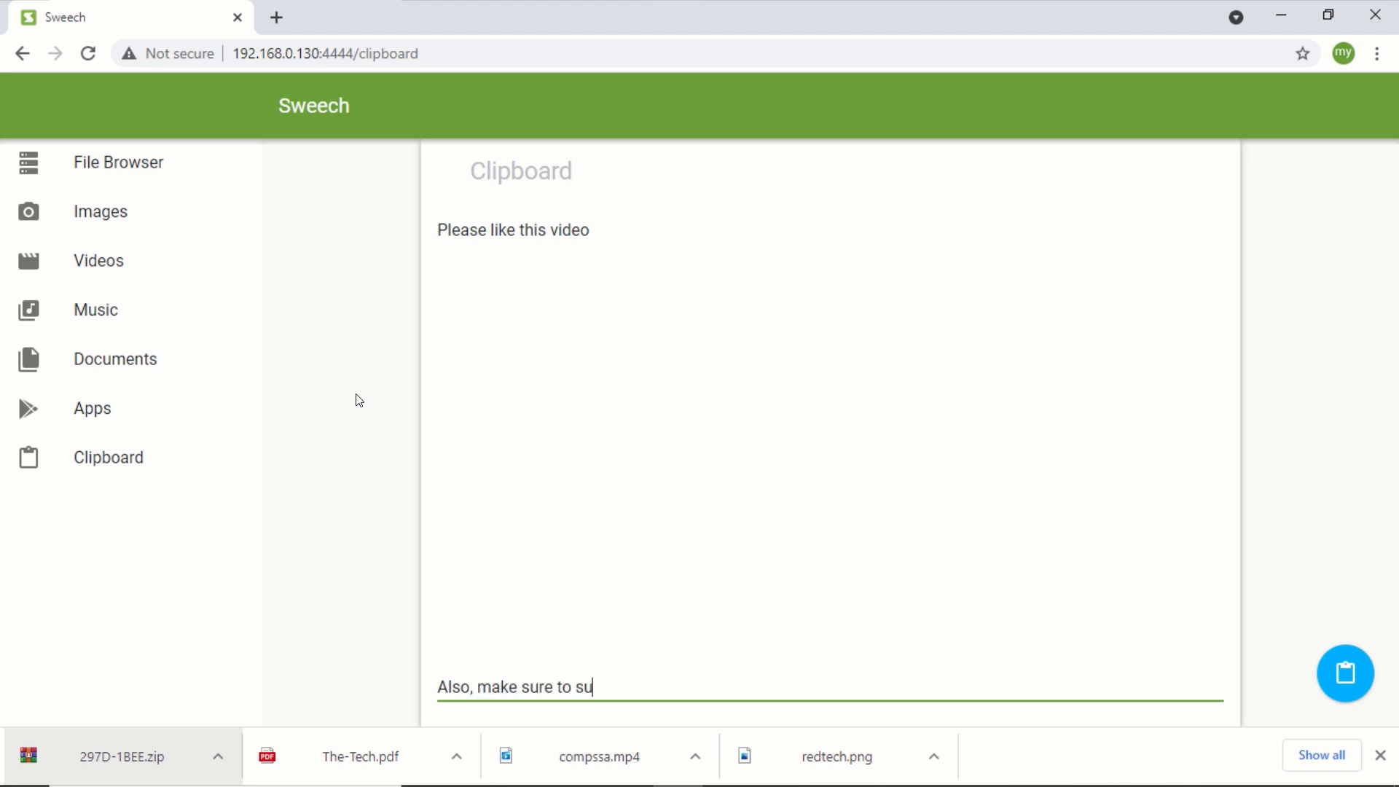
pyautogui.write('bscribe')
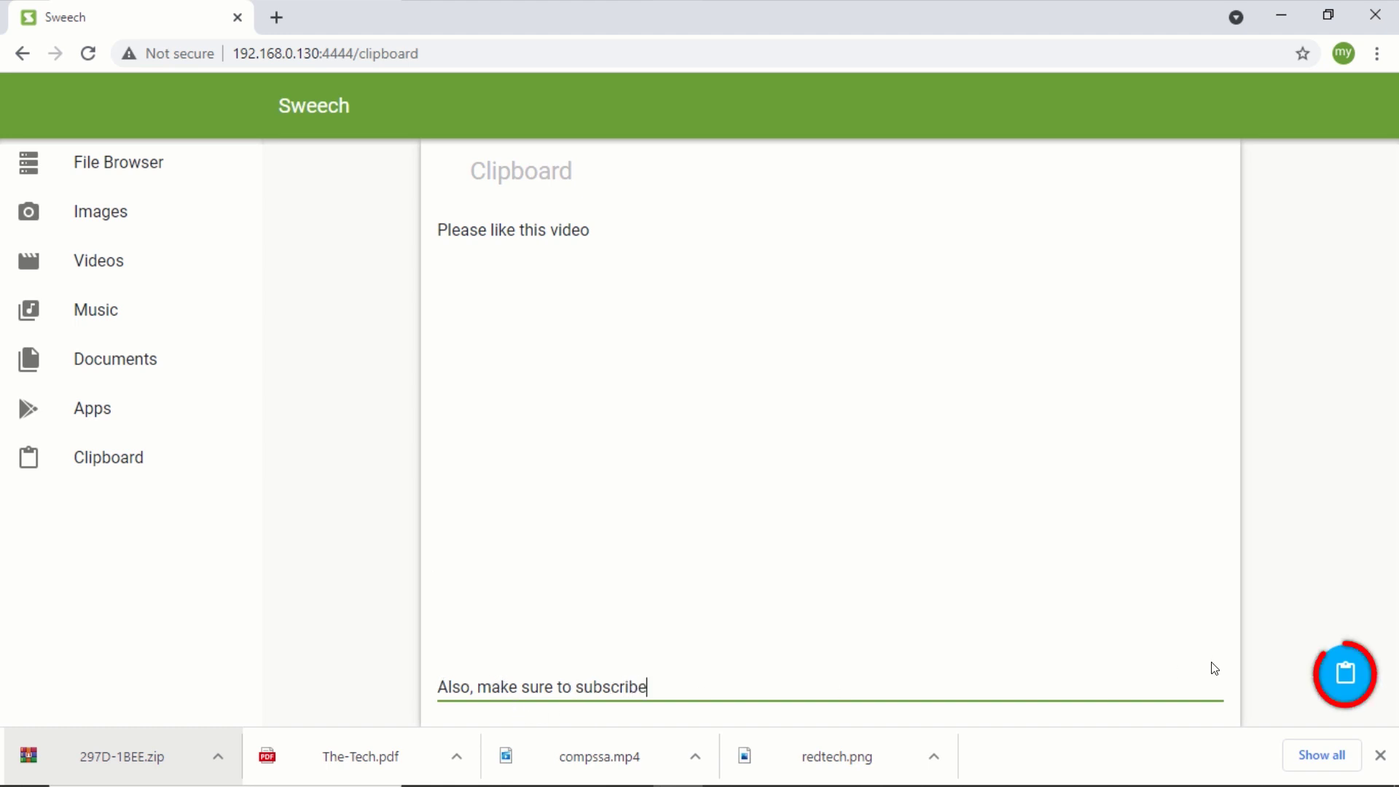
pyautogui.click(1347, 681)
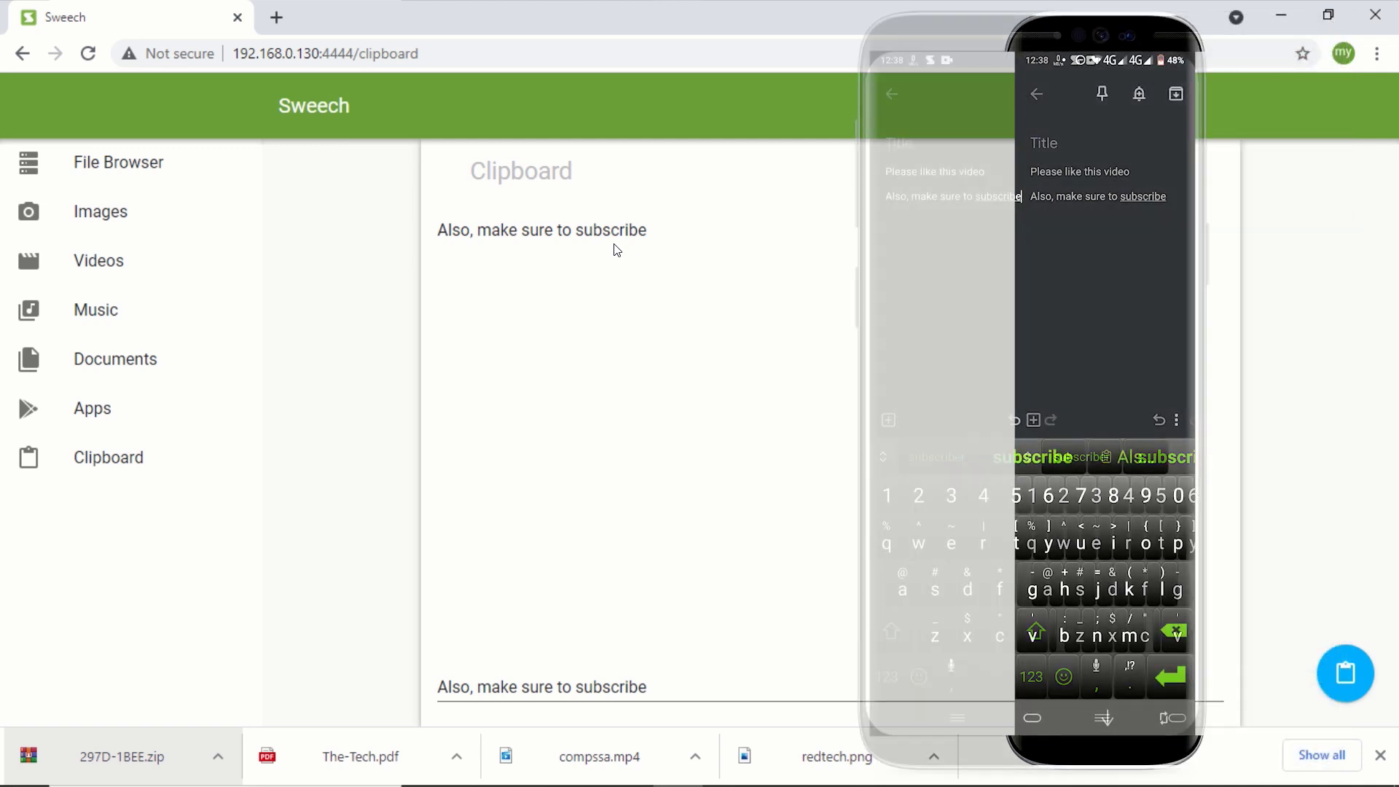
# Replace the clipboard entry text with "Hi" and send it to the phone's clipboard.
pyautogui.moveTo(648, 686); pyautogui.dragTo(435, 687)
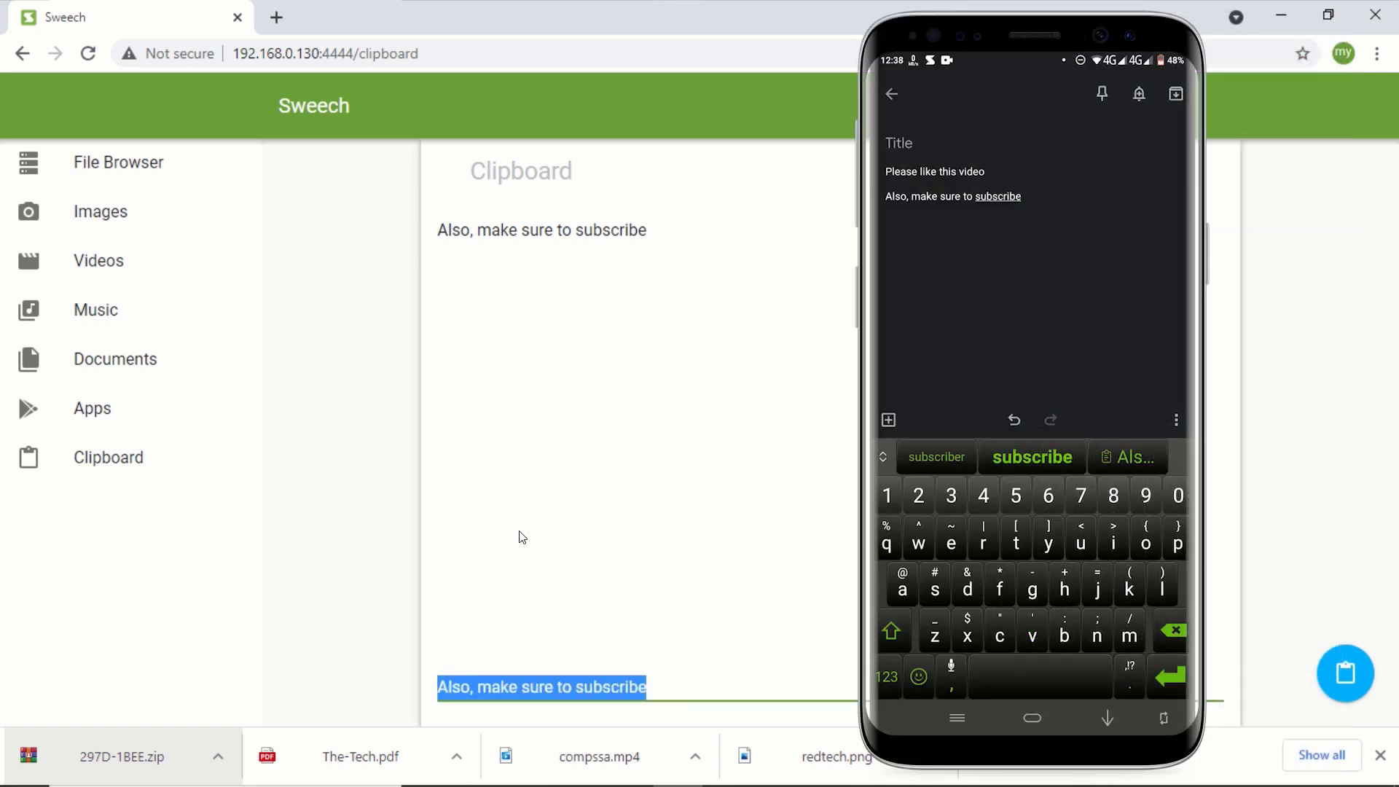
pyautogui.write('Hi')
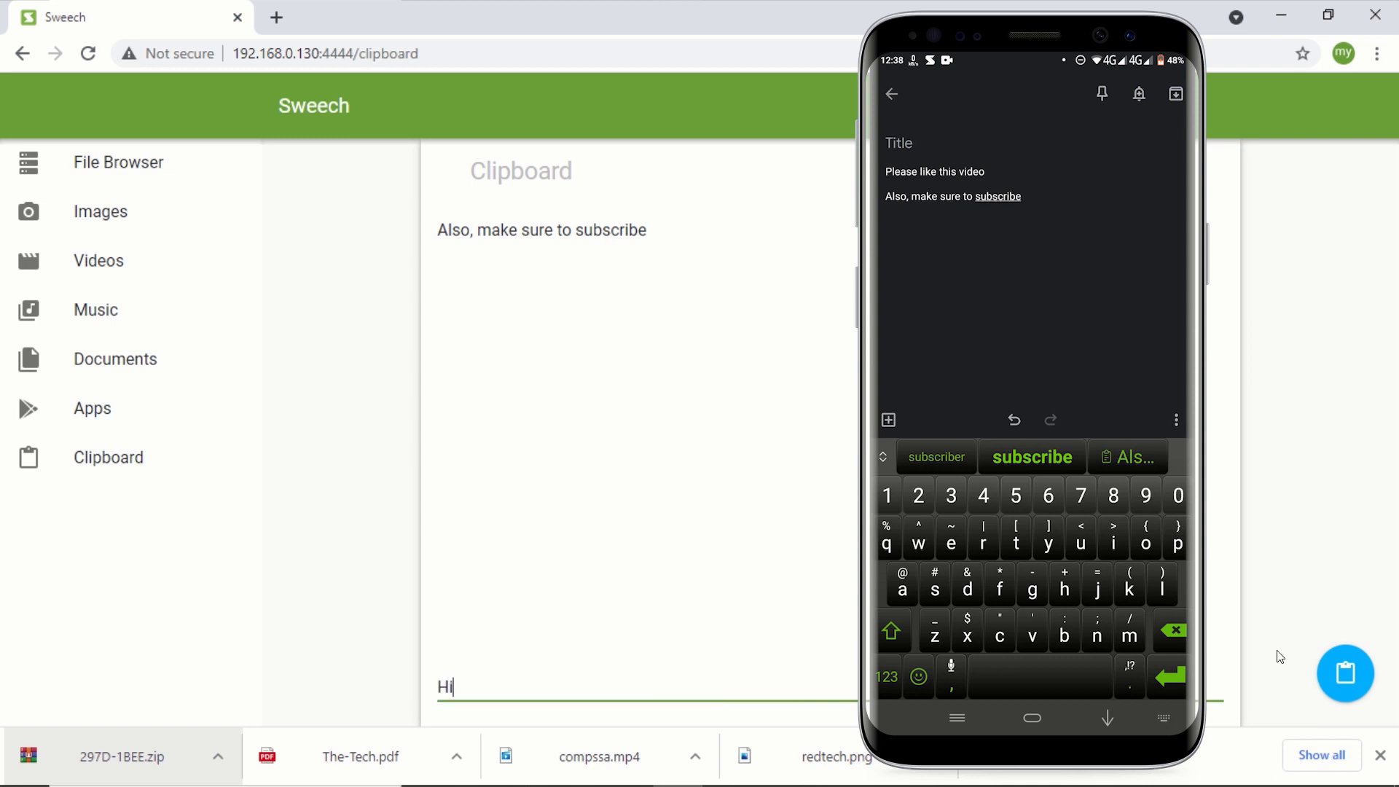
pyautogui.click(1345, 672)
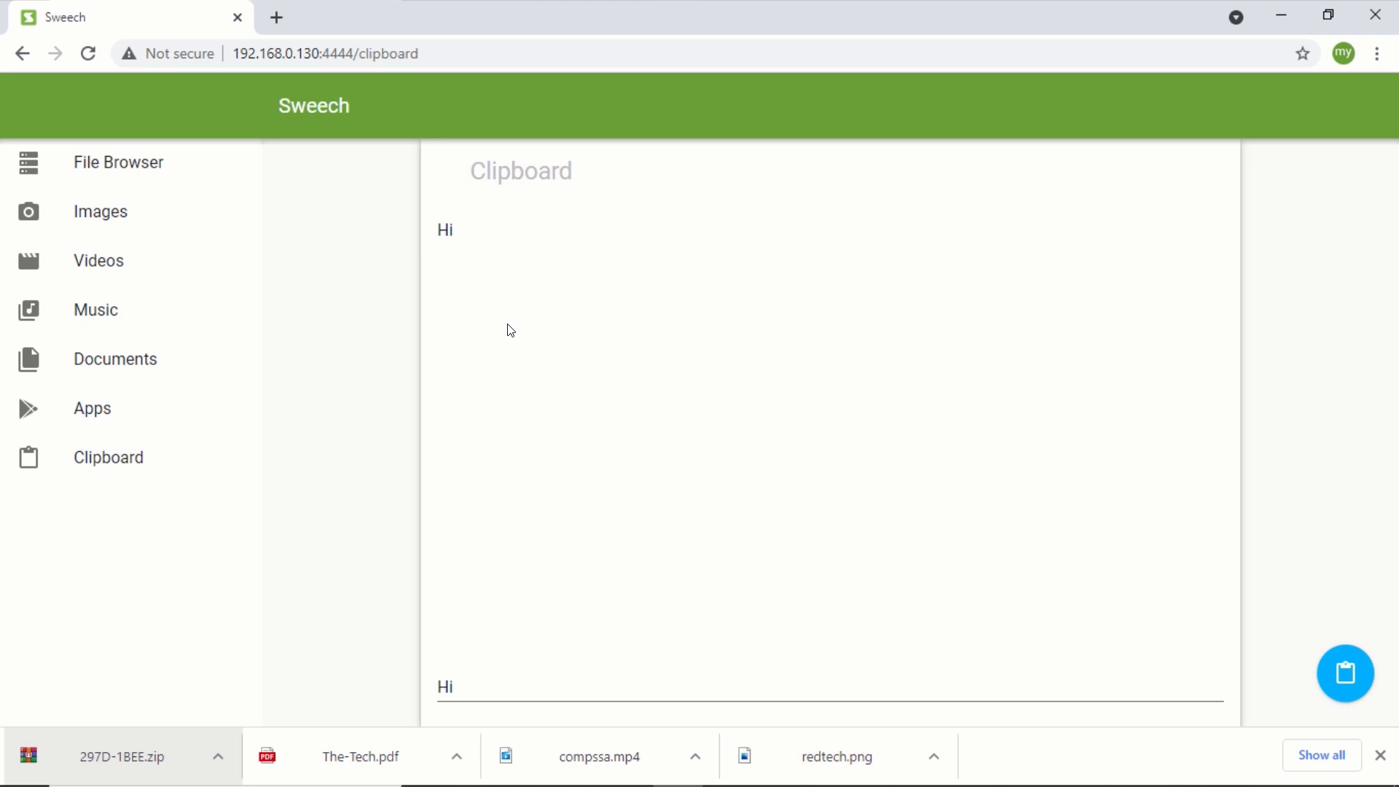
# Browse the phone's installed apps and download 17TRACK as an APK file.
pyautogui.click(78, 409)
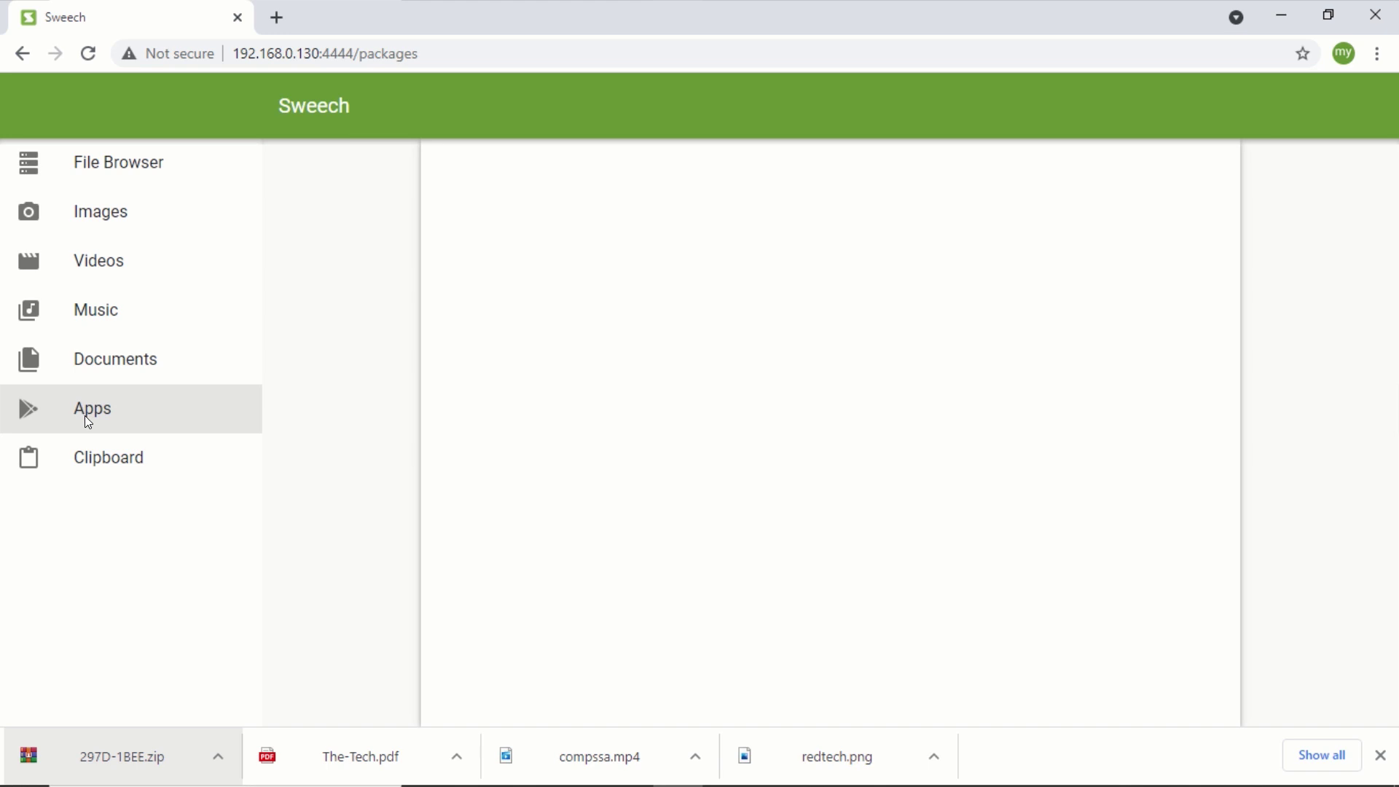
pyautogui.click(84, 415)
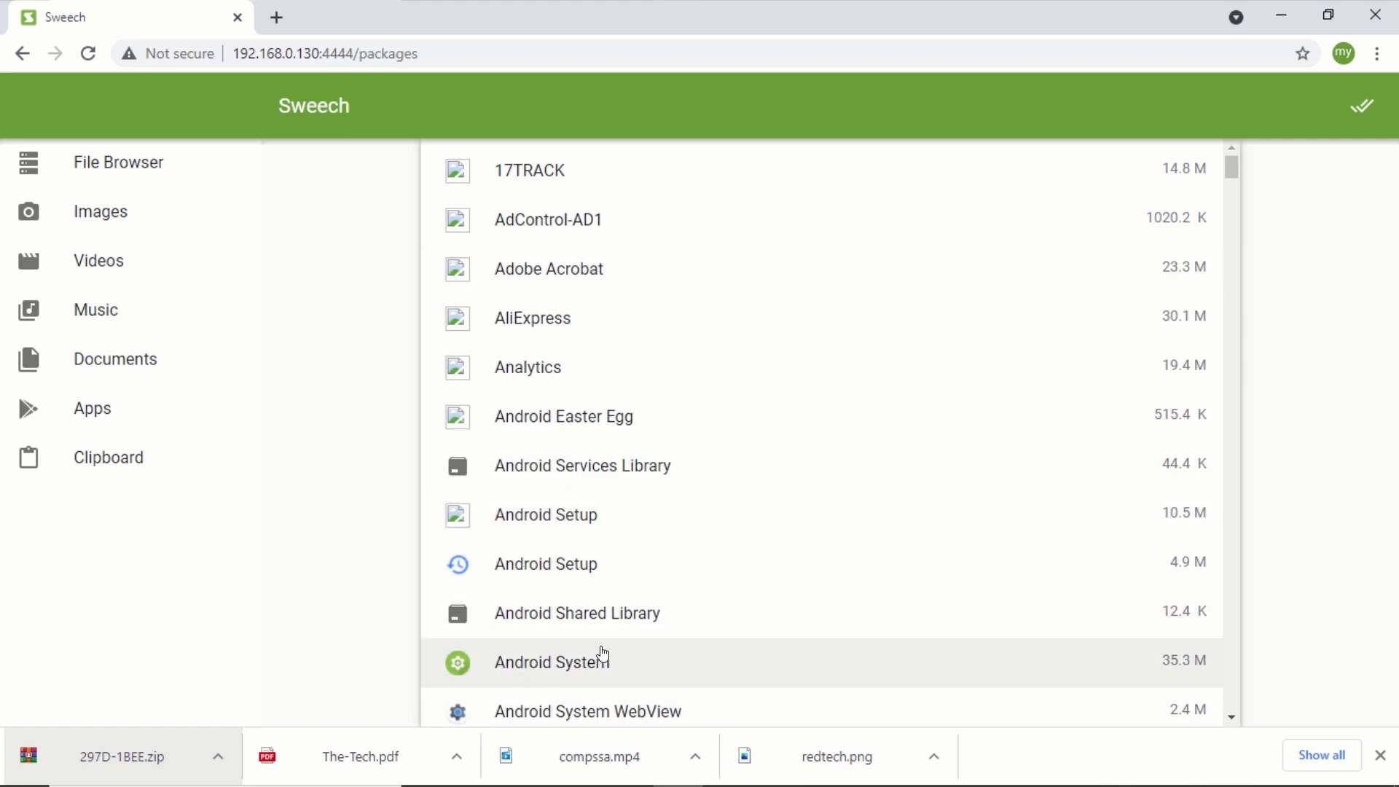
pyautogui.scroll(-1, 603, 655)
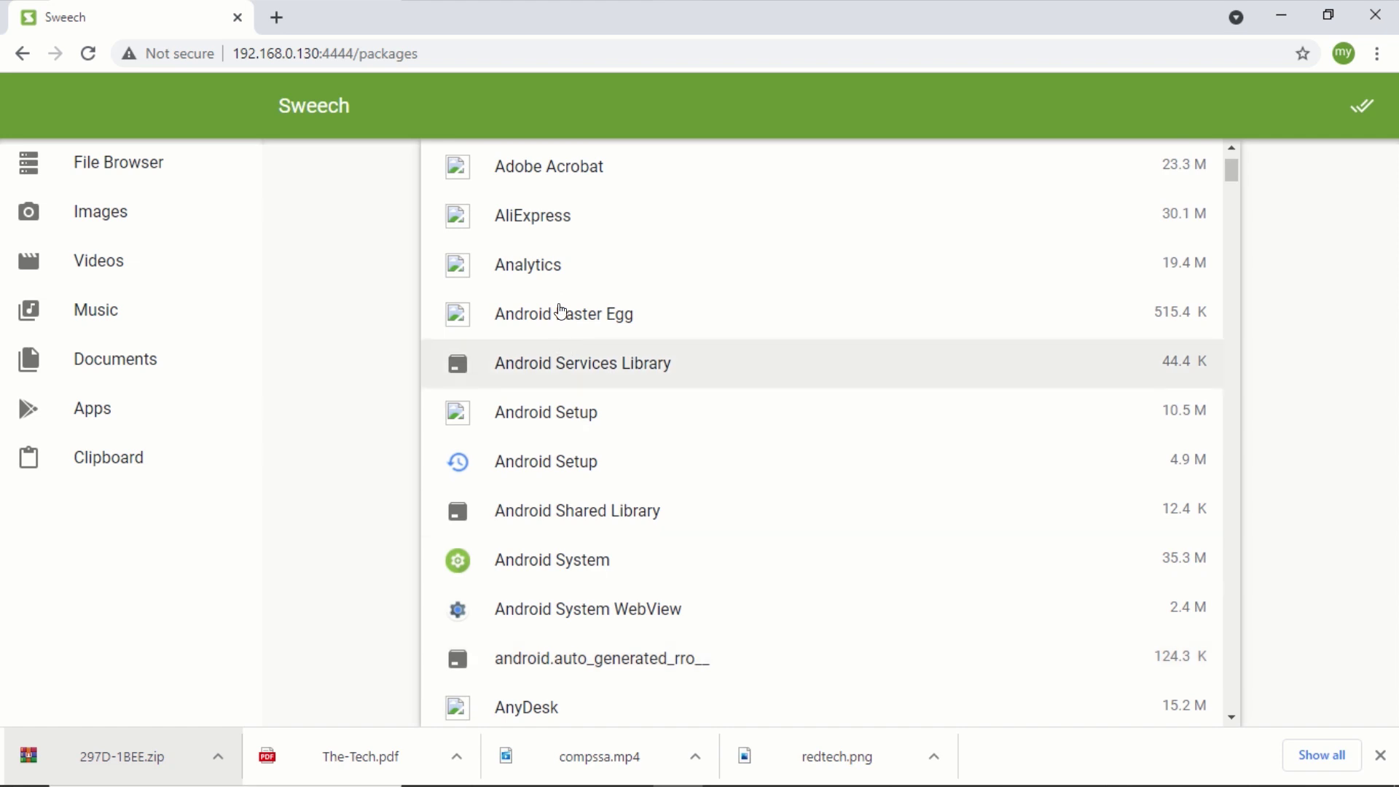
pyautogui.scroll(1, 567, 226)
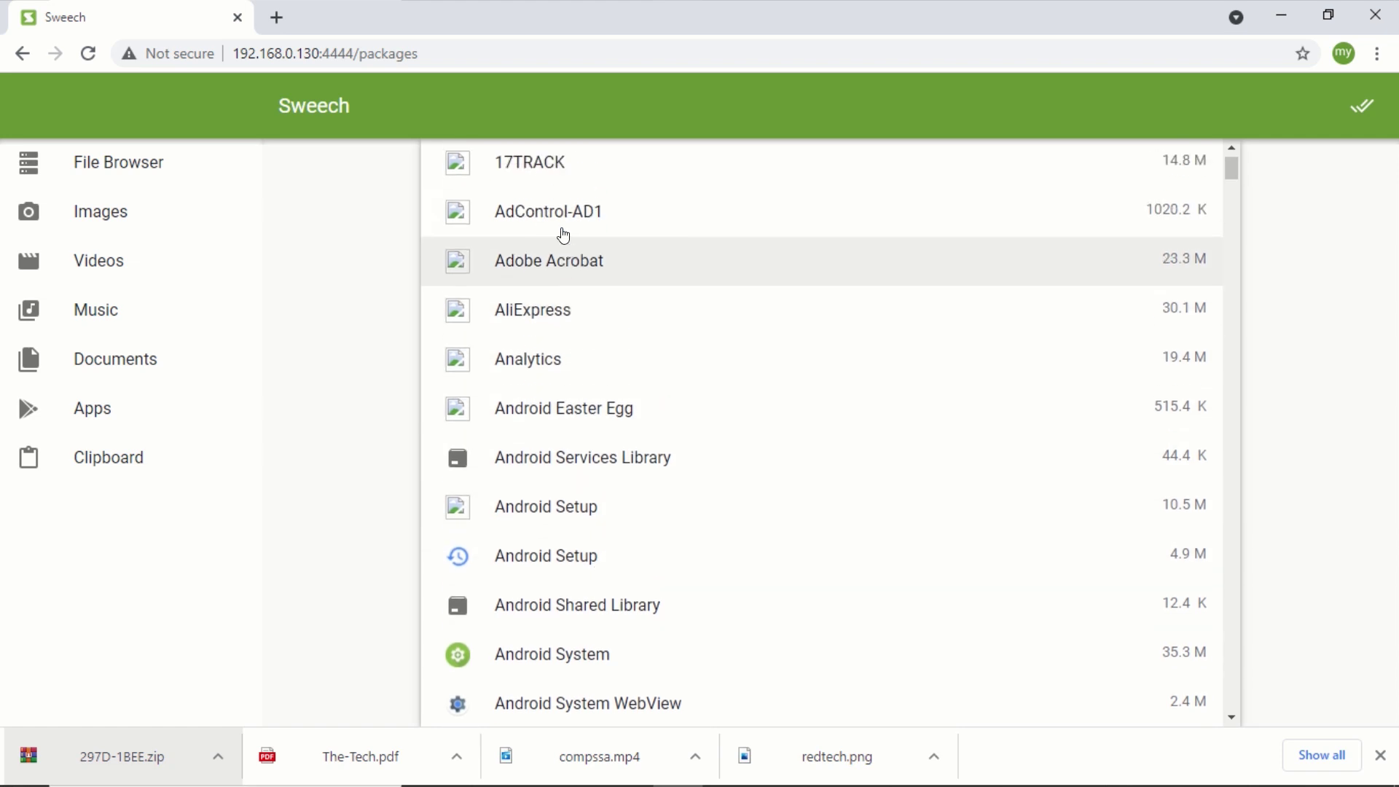
pyautogui.click(470, 178)
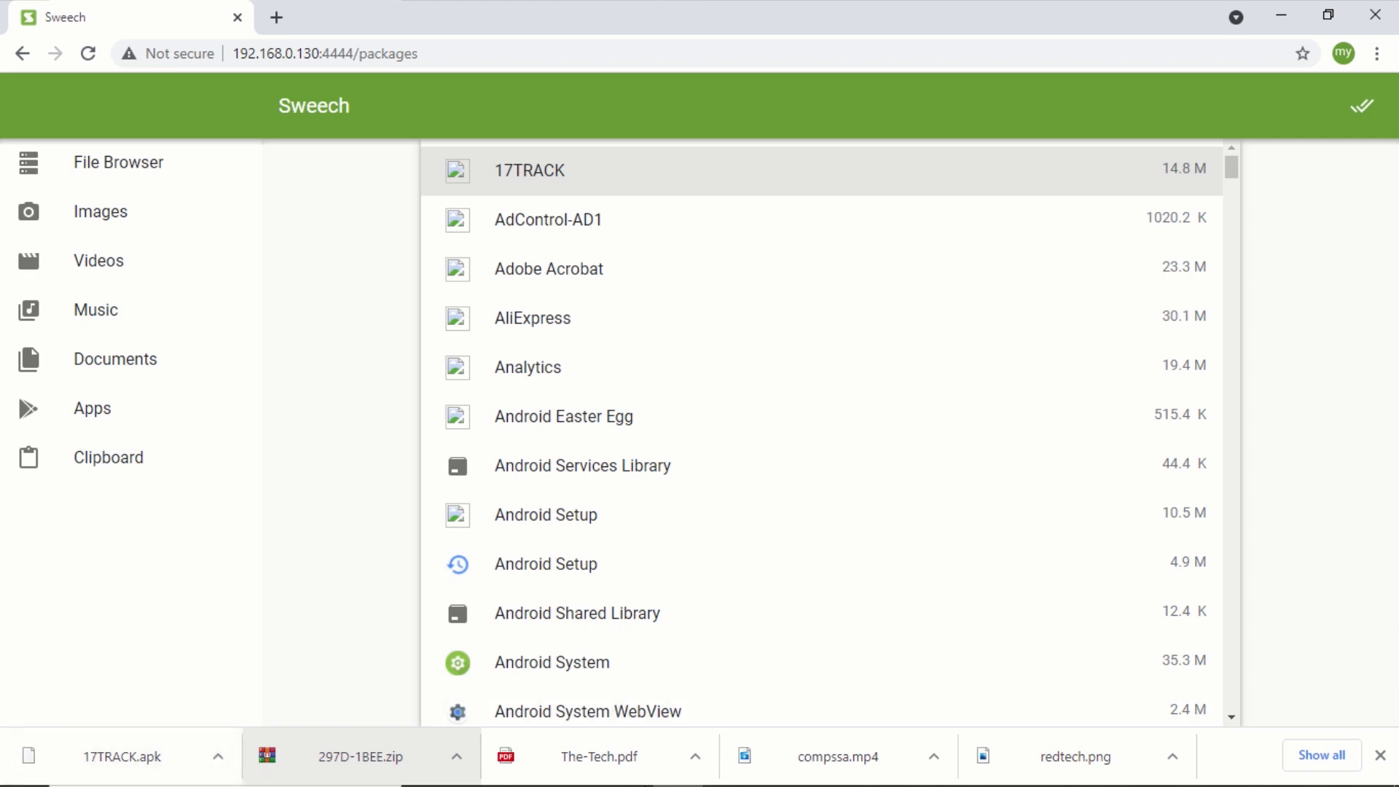
# Examine the transferred files in the PC's Downloads folder, view redtech.png, close both windows and return to Sweech's file browser.
pyautogui.click(577, 767)
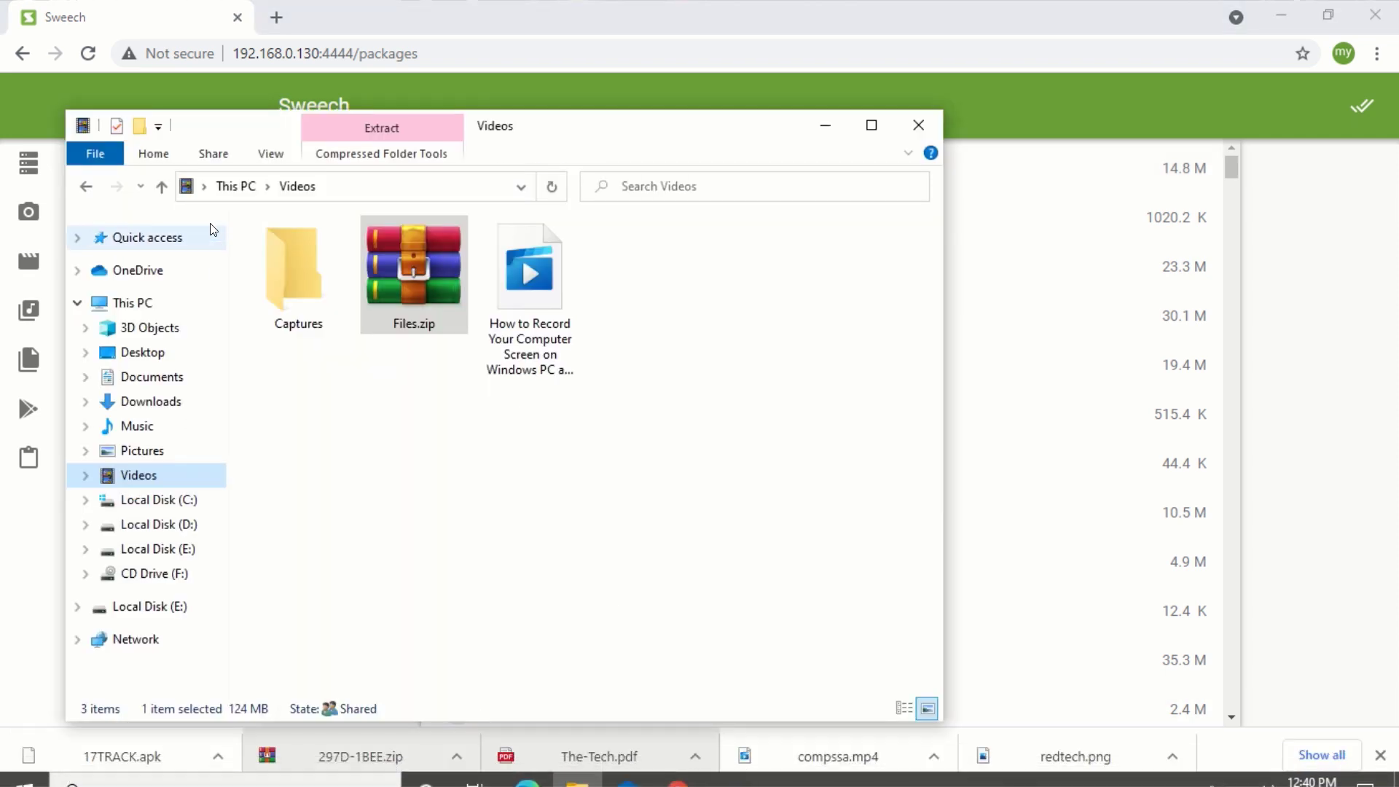
pyautogui.click(153, 403)
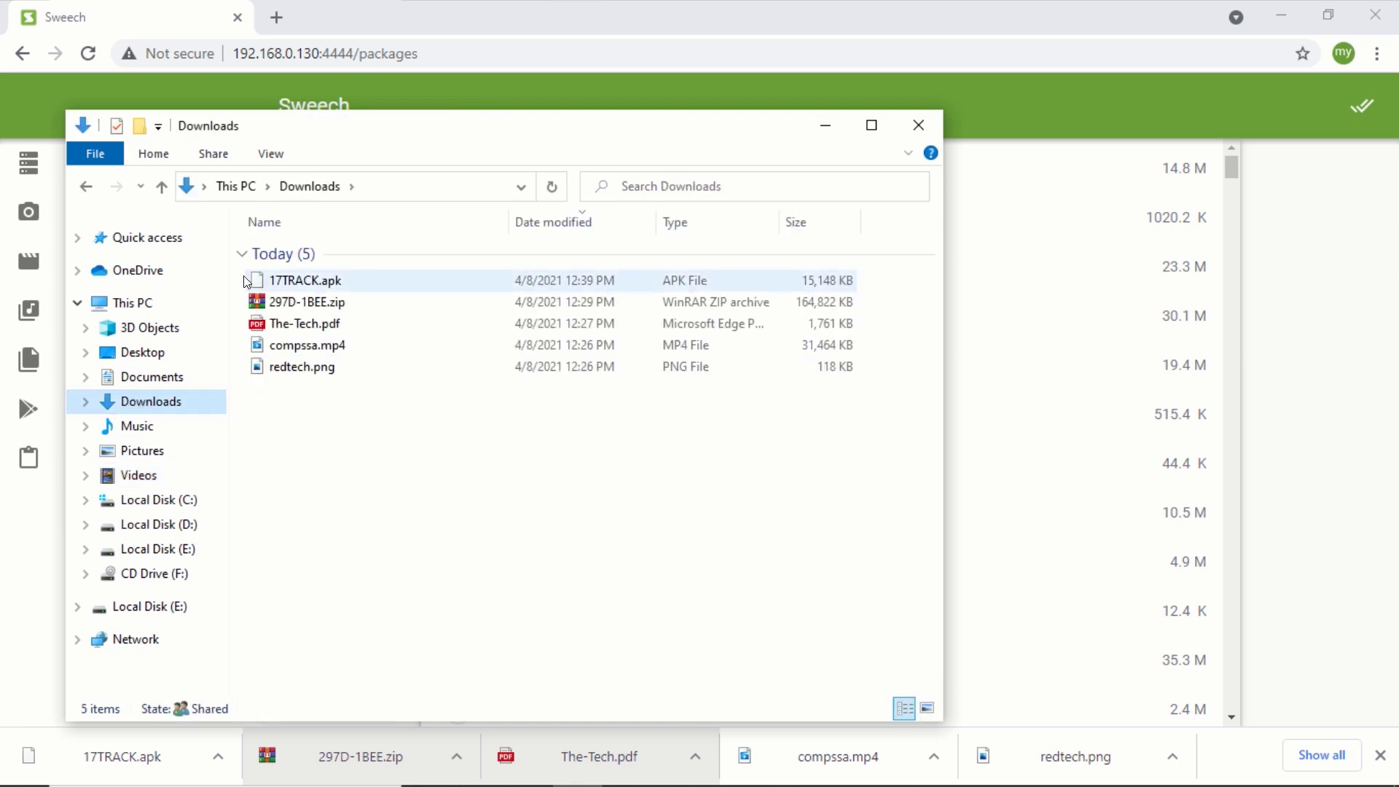
pyautogui.moveTo(245, 277); pyautogui.dragTo(369, 450)
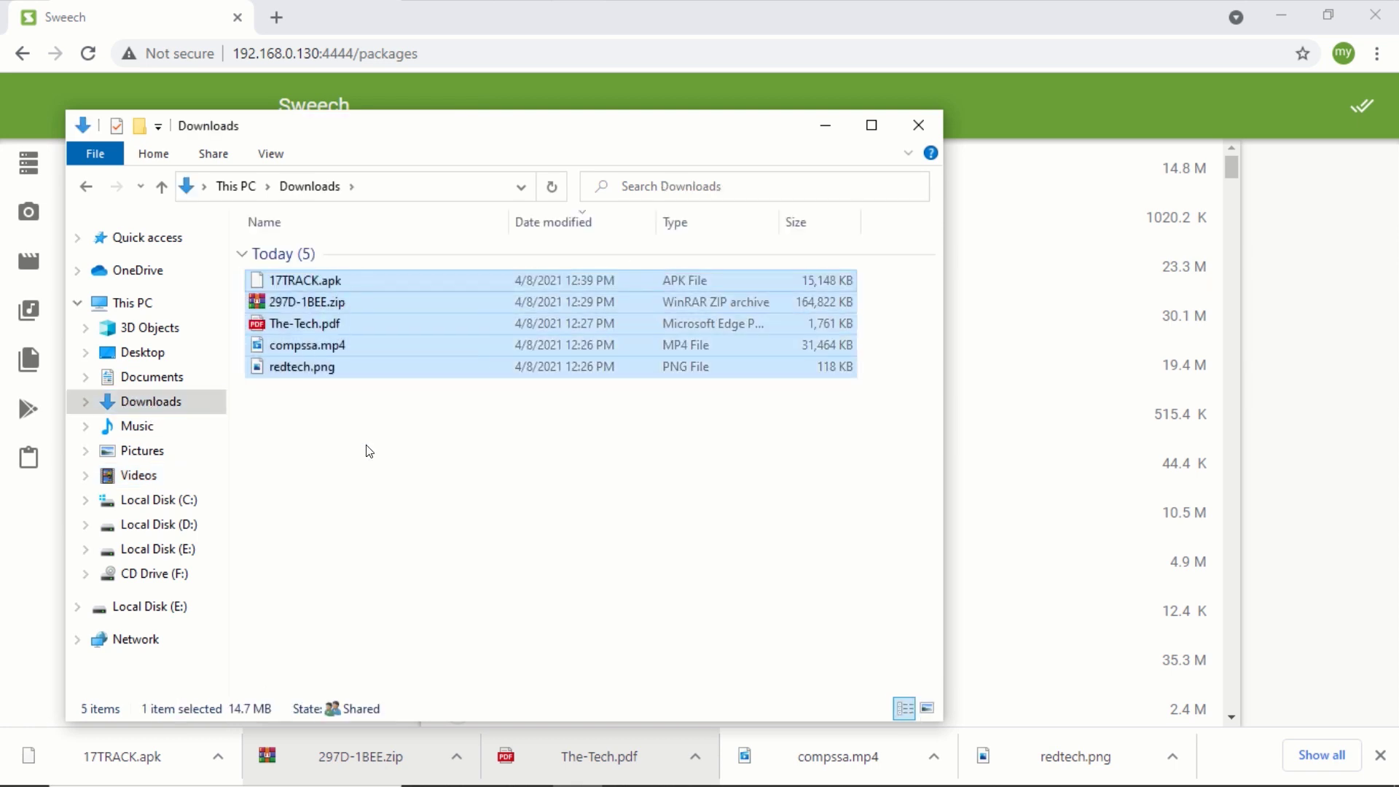
pyautogui.click(331, 427)
pyautogui.click(301, 371)
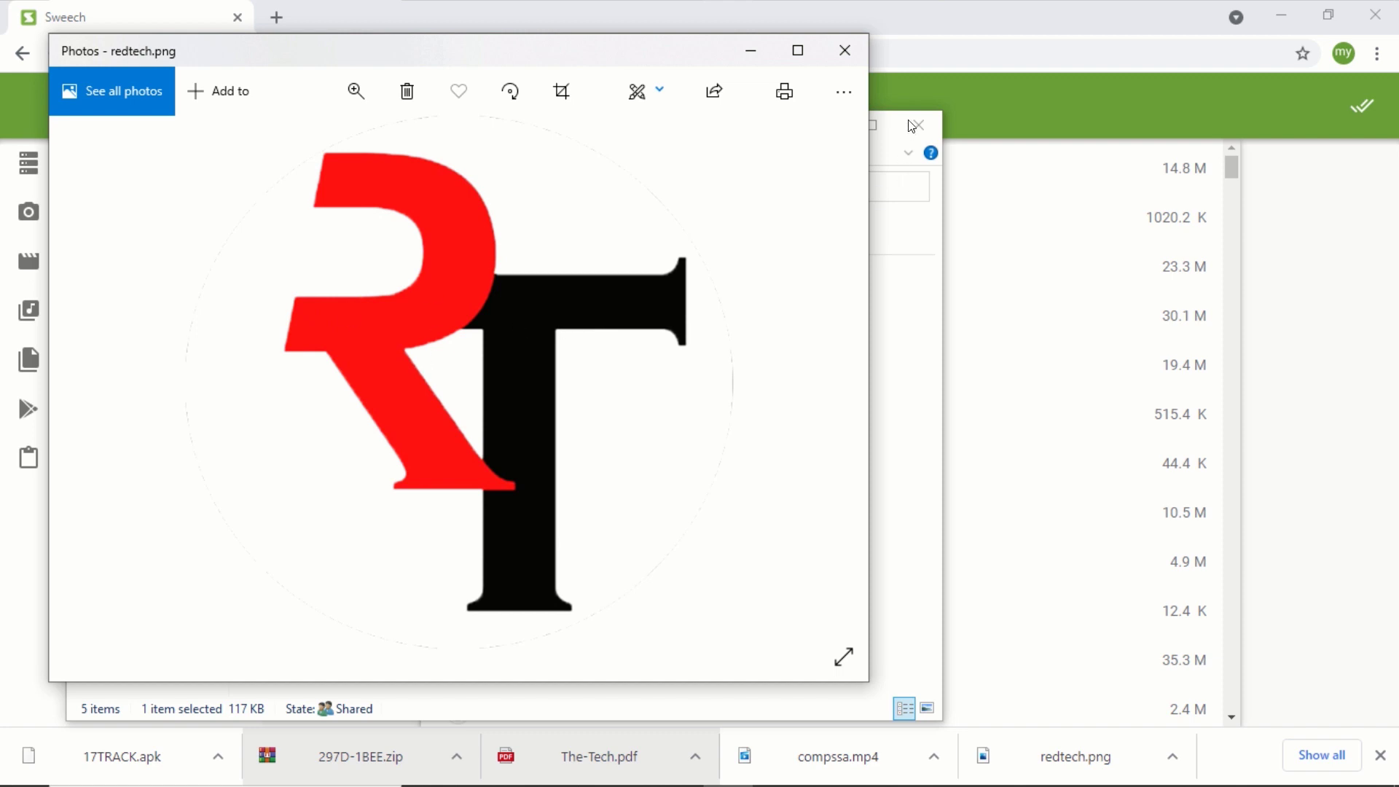
pyautogui.click(845, 51)
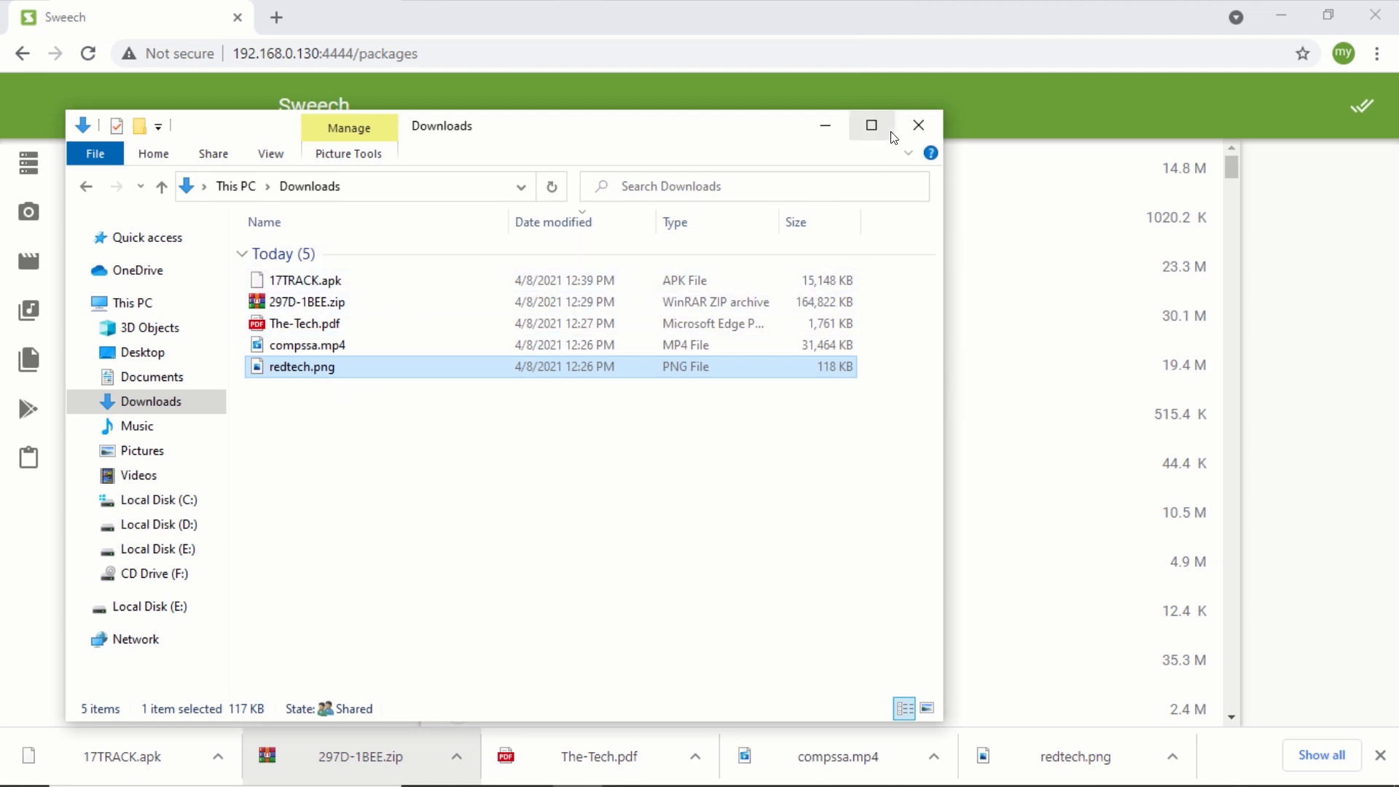
pyautogui.click(921, 124)
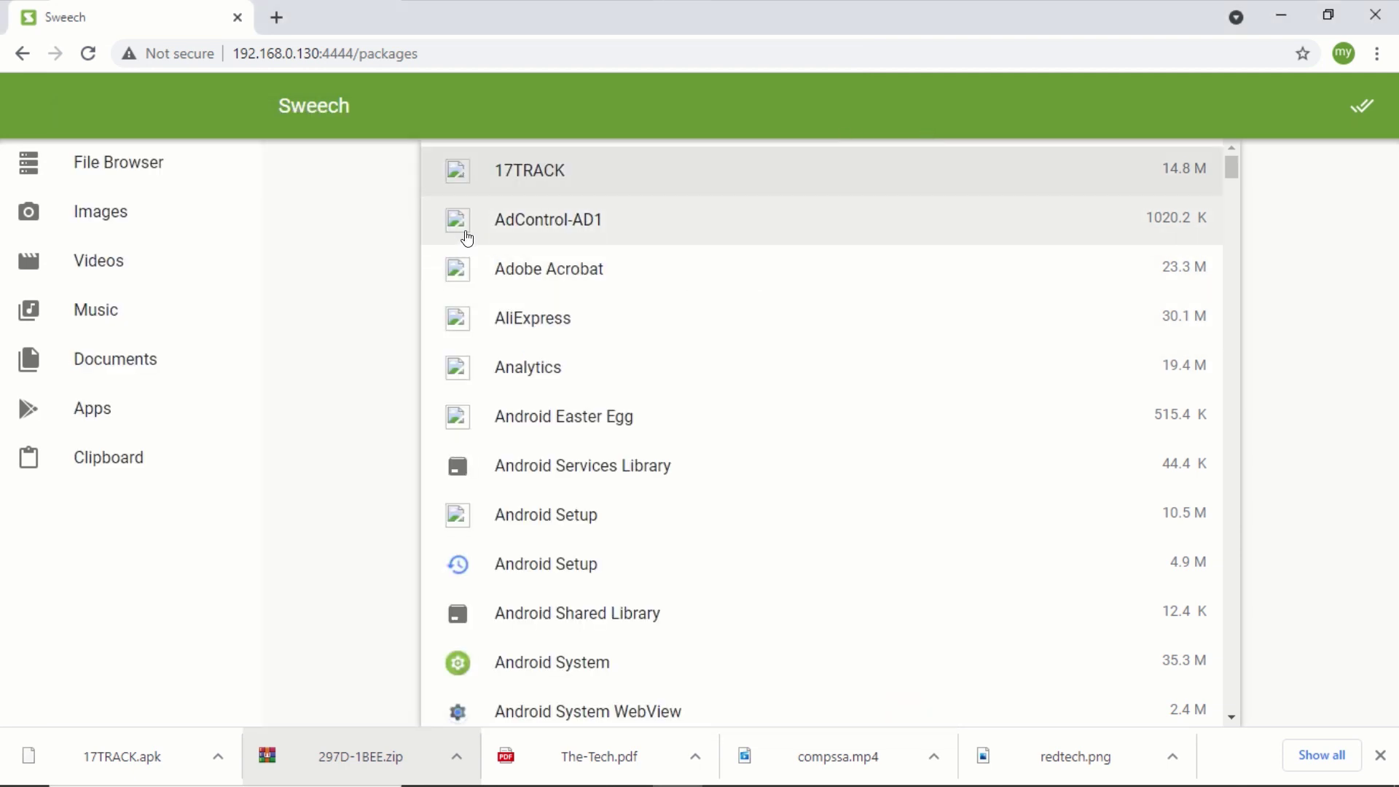
pyautogui.click(93, 162)
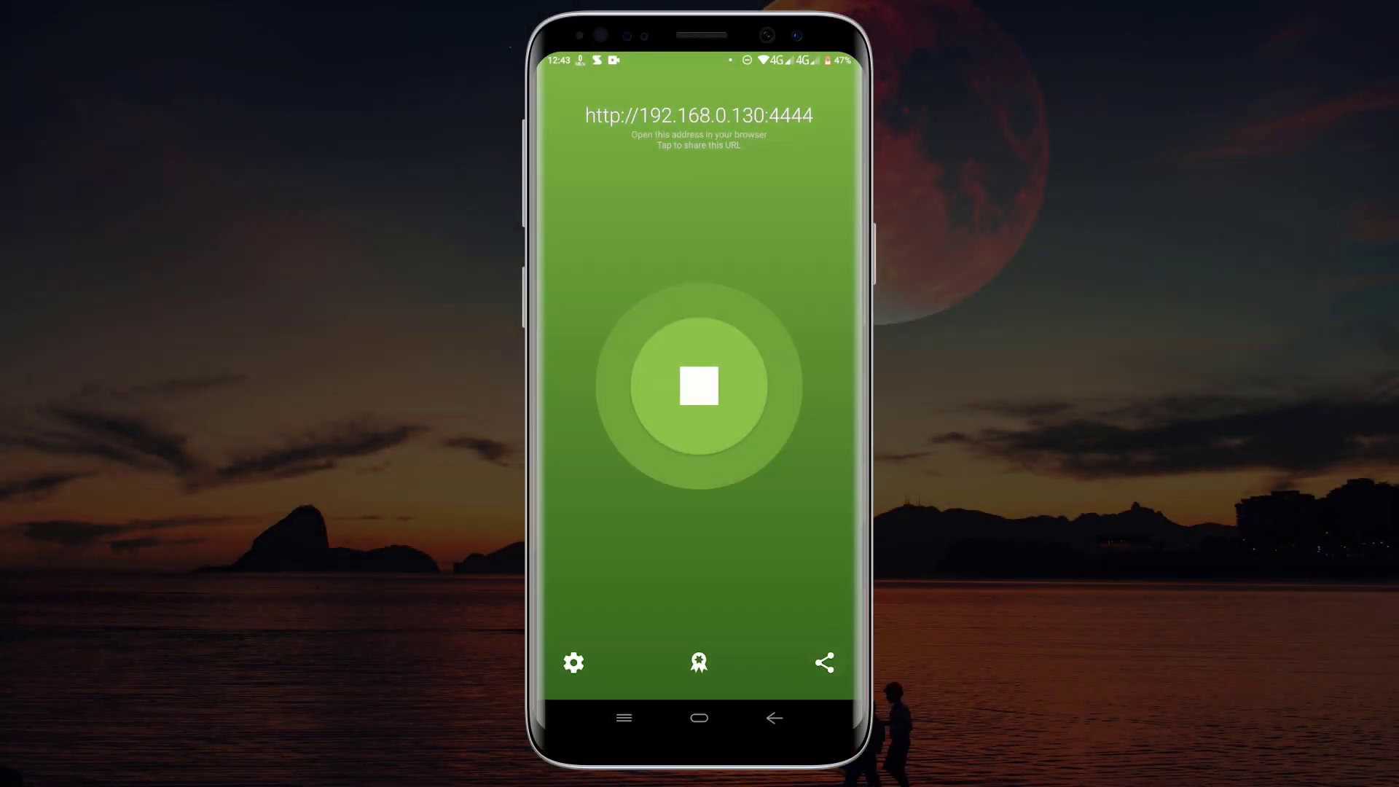
# On the phone, select Adobe Acrobat from the applications in Sweech and share it.
pyautogui.click(824, 663)
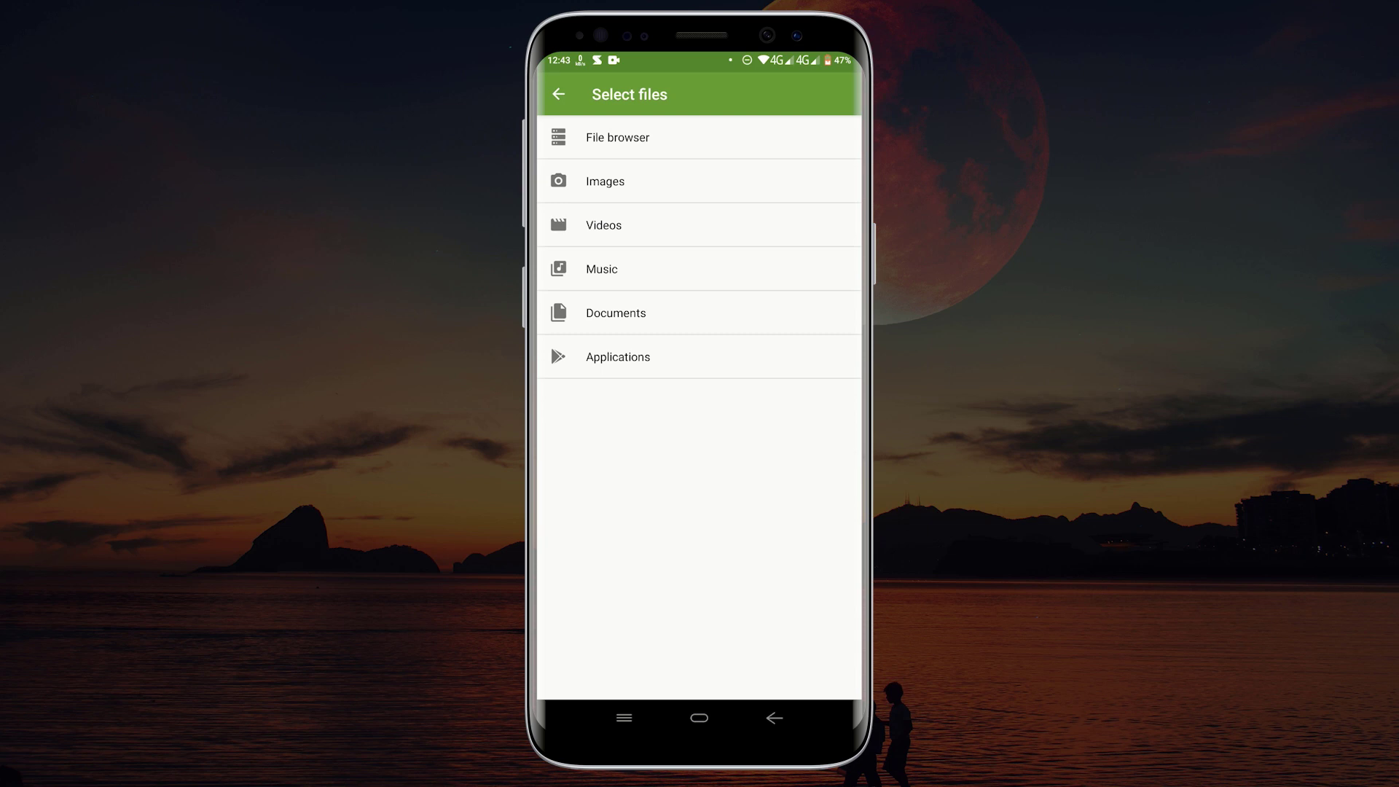
pyautogui.click(618, 356)
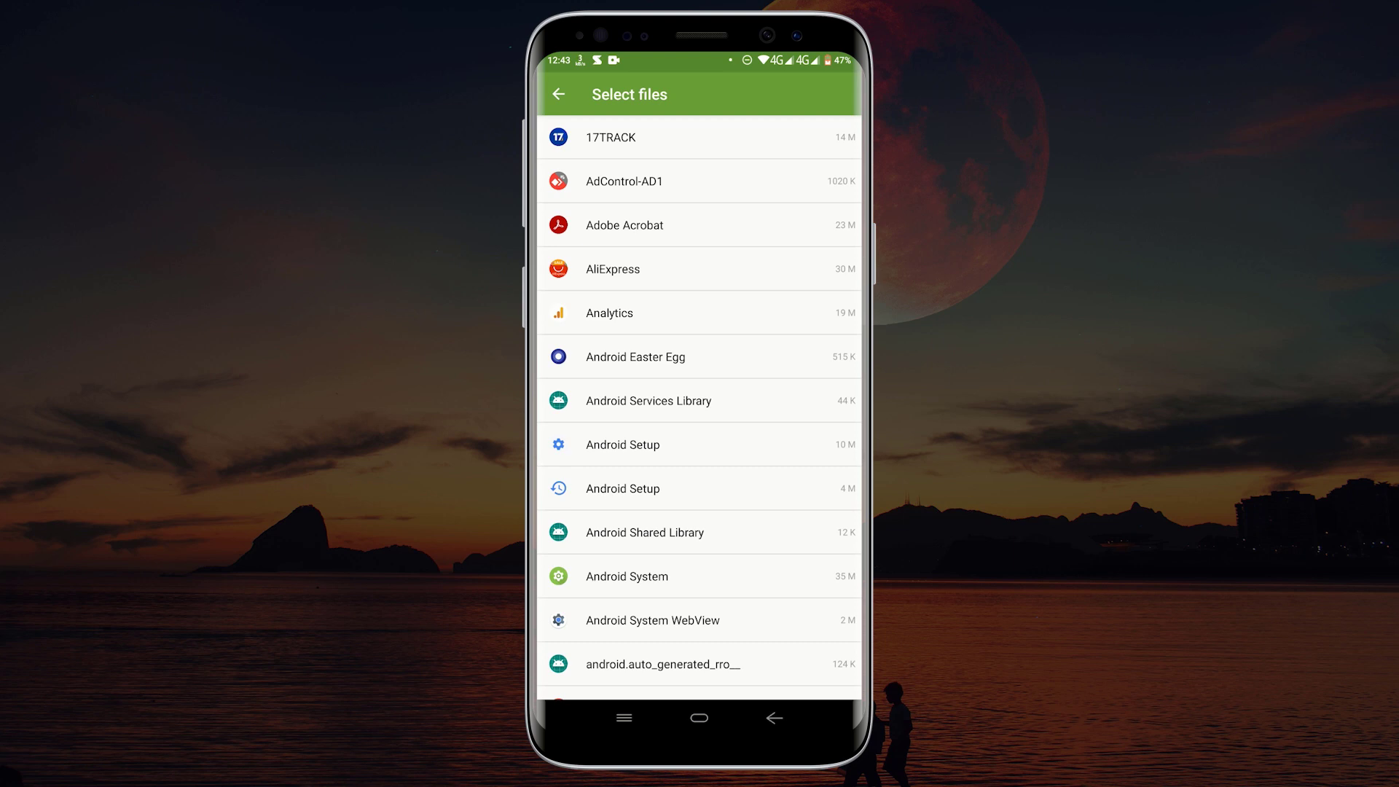
pyautogui.click(729, 225)
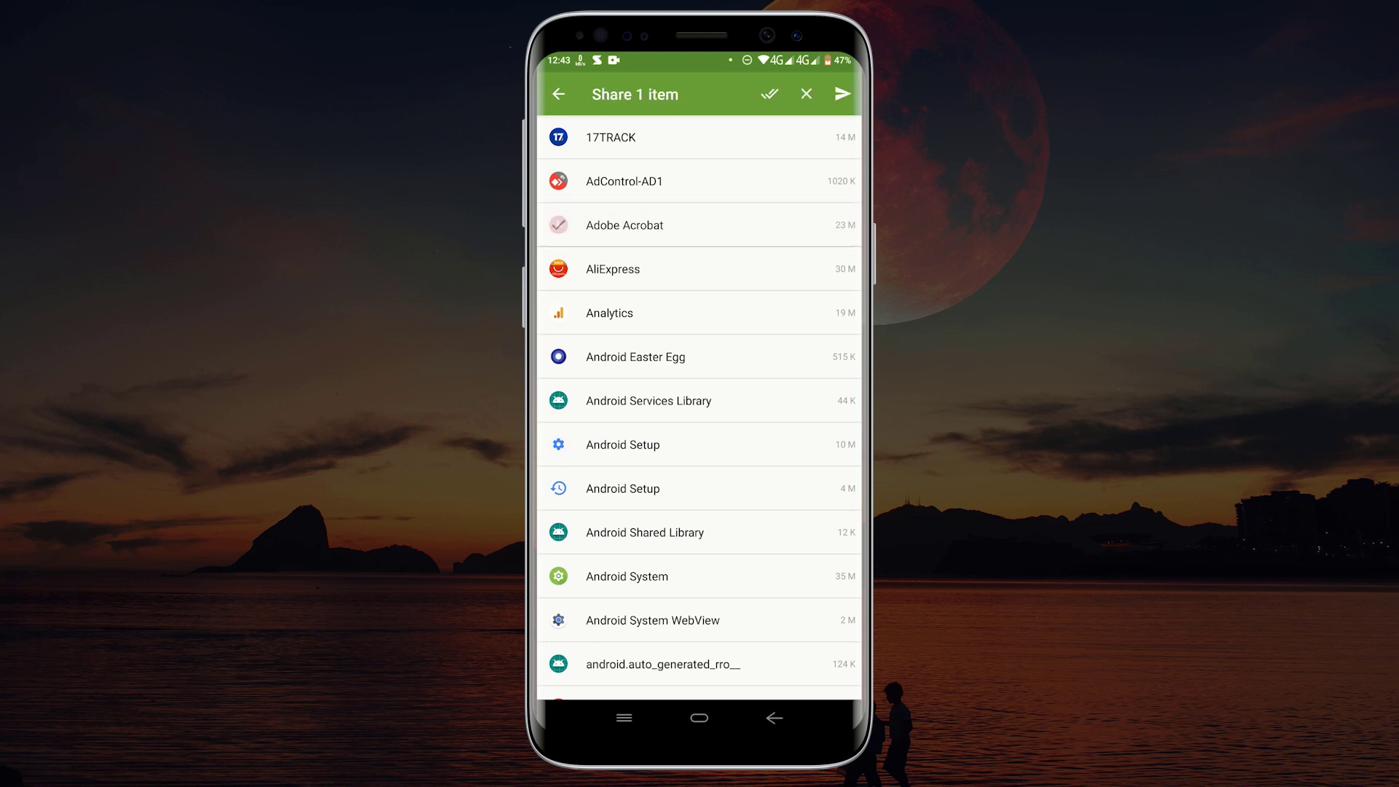
pyautogui.click(842, 93)
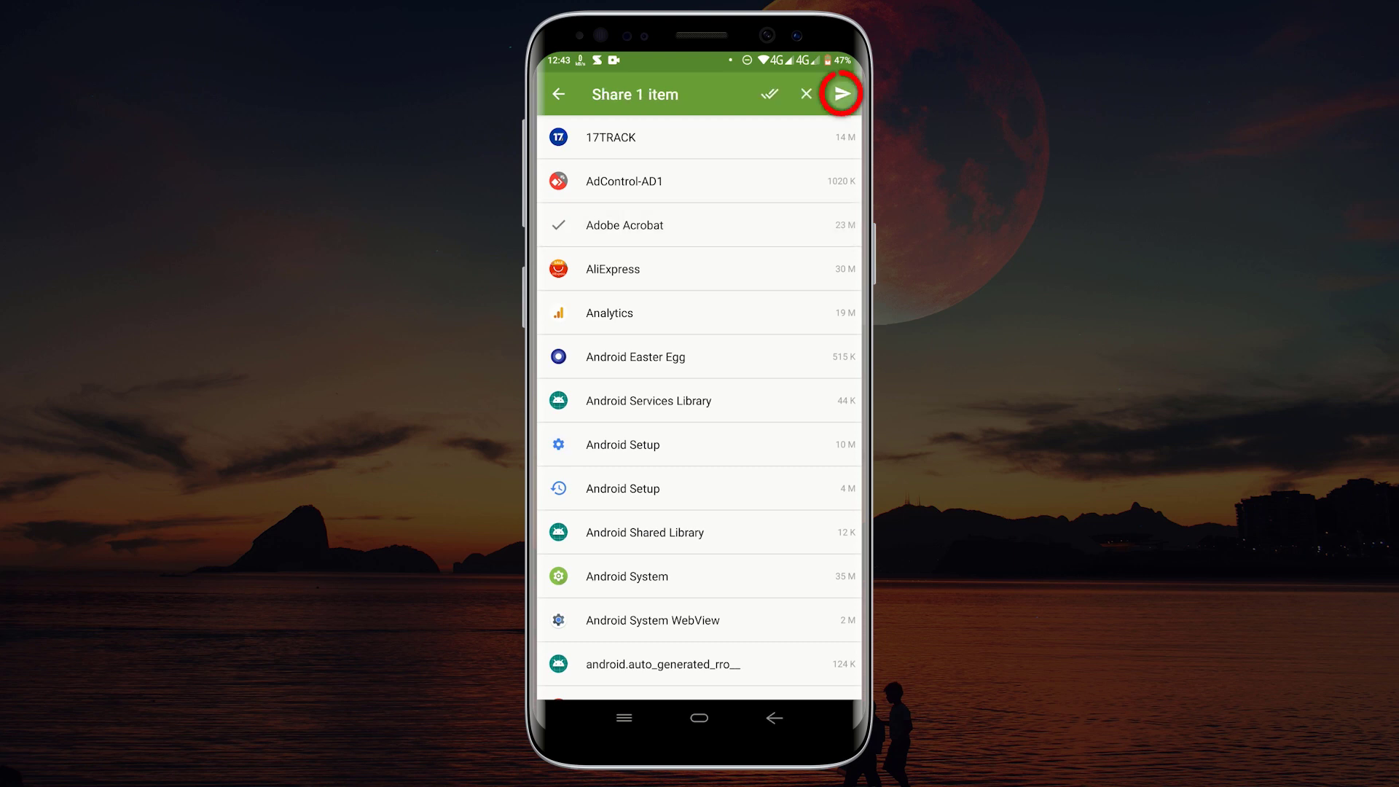